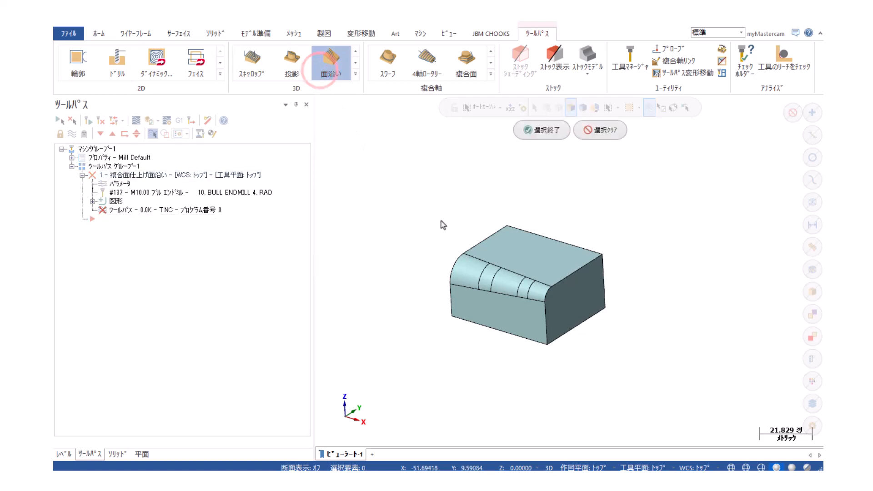
Select the five rounded edge surfaces as flowline drive surfaces and try flipping the offset side in the flow data
left_click_drag(428, 229, 566, 308)
left_click(544, 131)
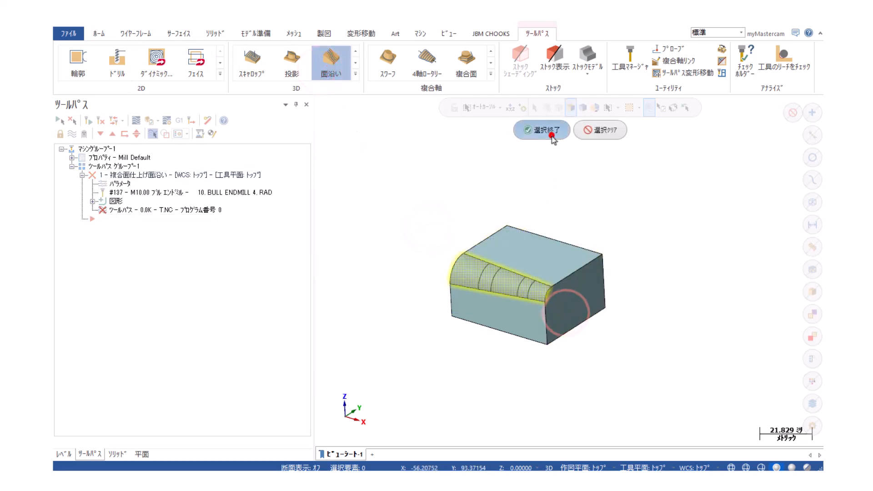
left_click(292, 280)
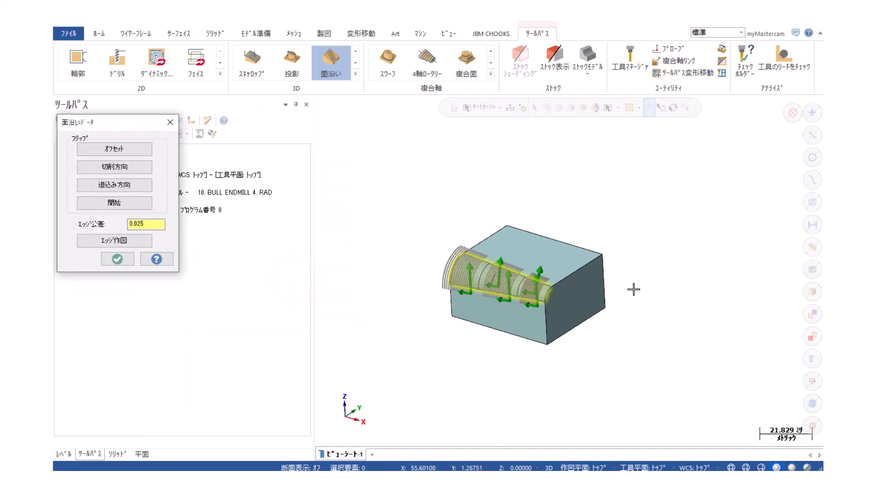
scroll(496, 286, "up", 5)
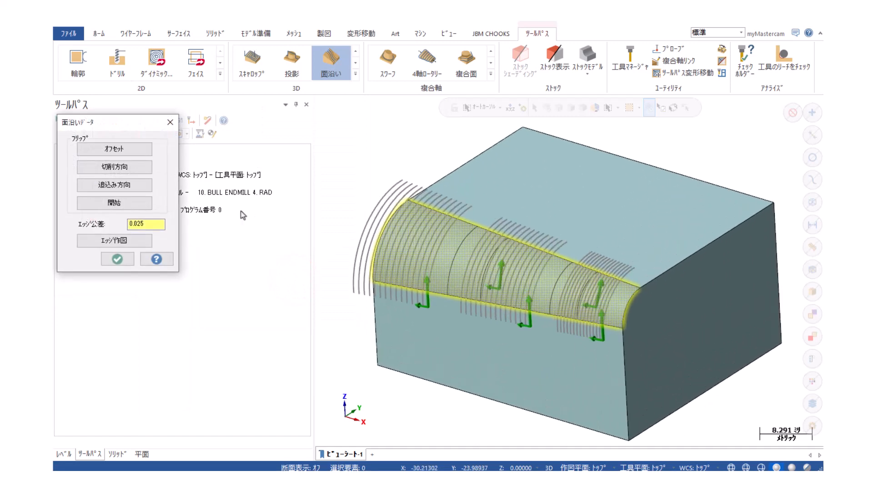
left_click(127, 153)
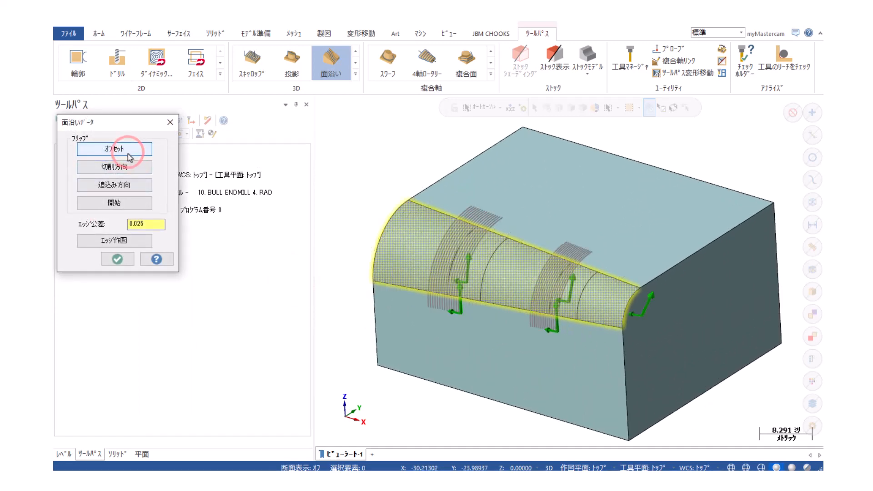
left_click(125, 154)
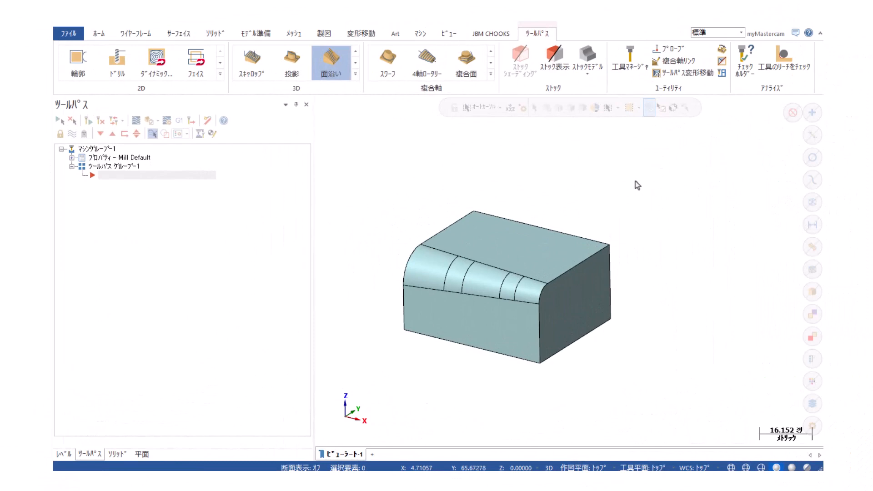
Turn on backside display and reverse the normals of the two green surfaces on the rounded edge individually
left_click(449, 33)
left_click(328, 61)
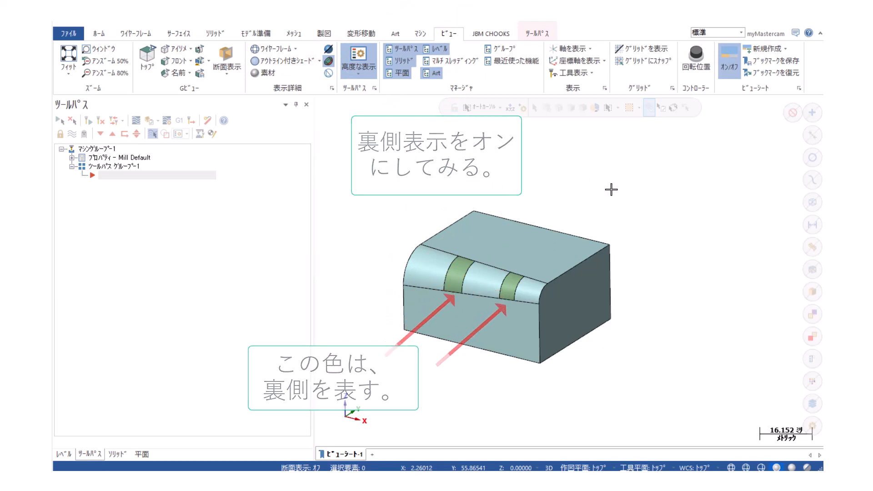
left_click(181, 34)
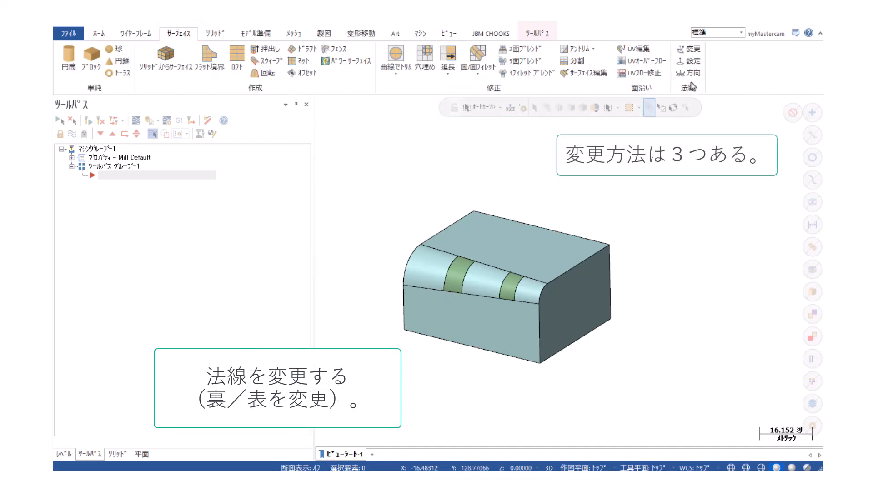
left_click(691, 52)
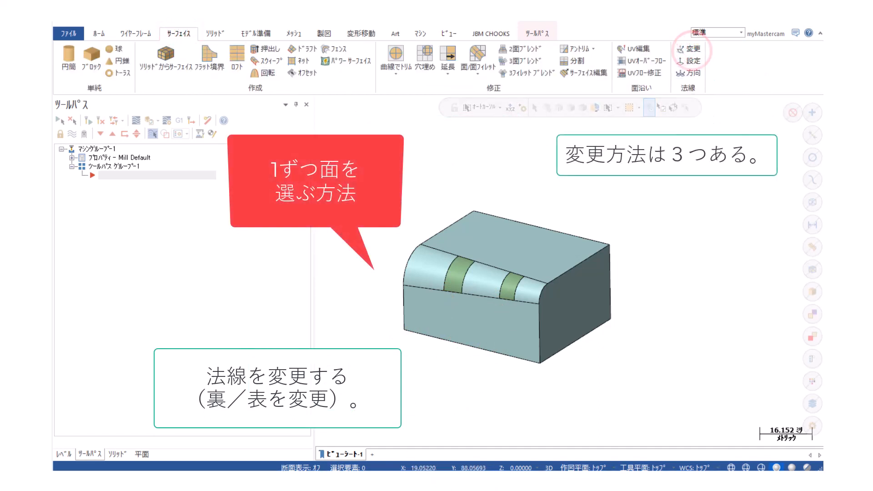
left_click(516, 276)
left_click(463, 272)
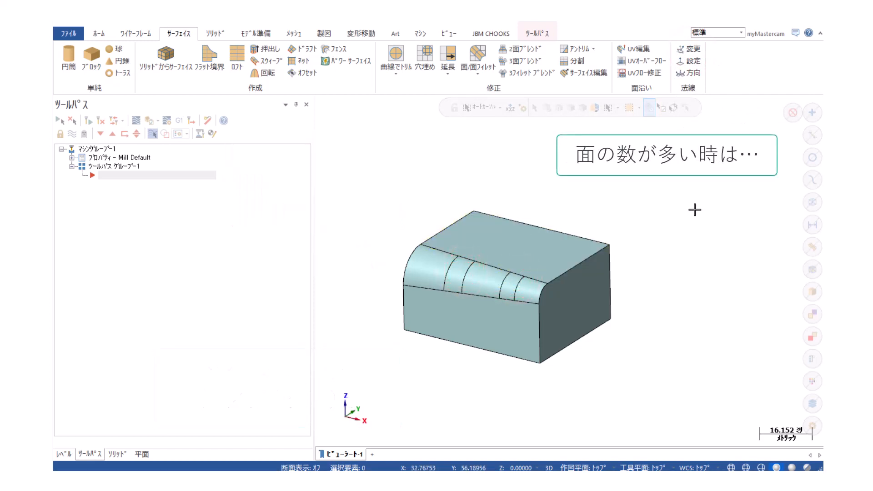
Try setting the rounded edge surfaces' normals together by construction plane -Z and +Z with their normals displayed
left_click(691, 62)
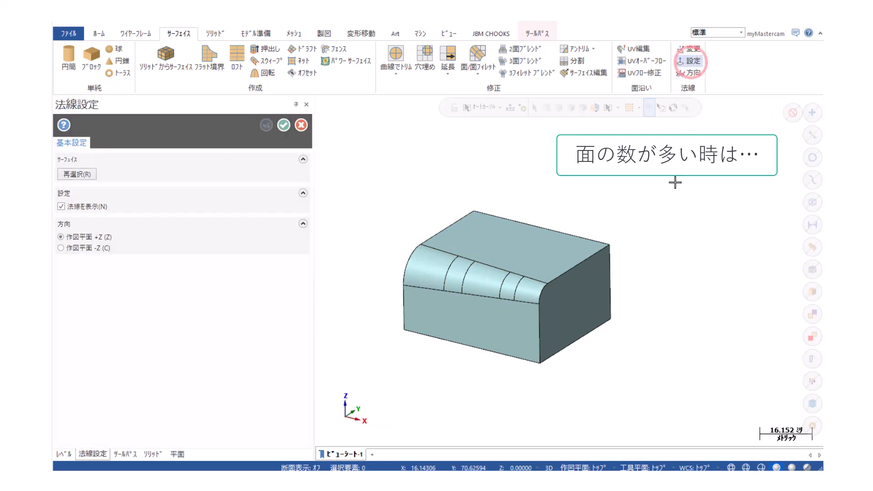
left_click_drag(384, 224, 551, 312)
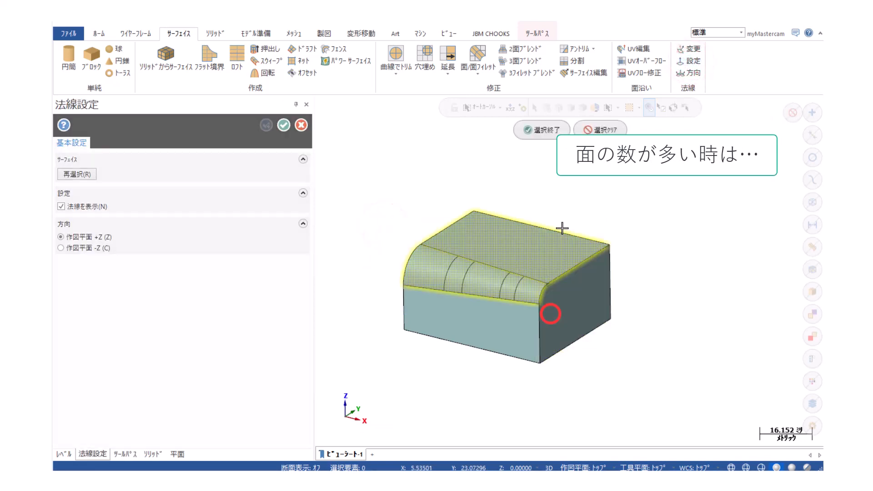
left_click(552, 129)
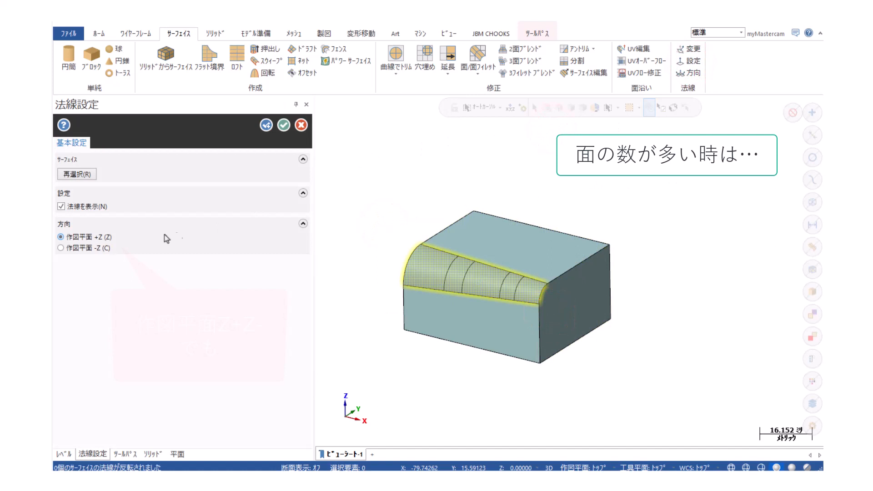
left_click(69, 208)
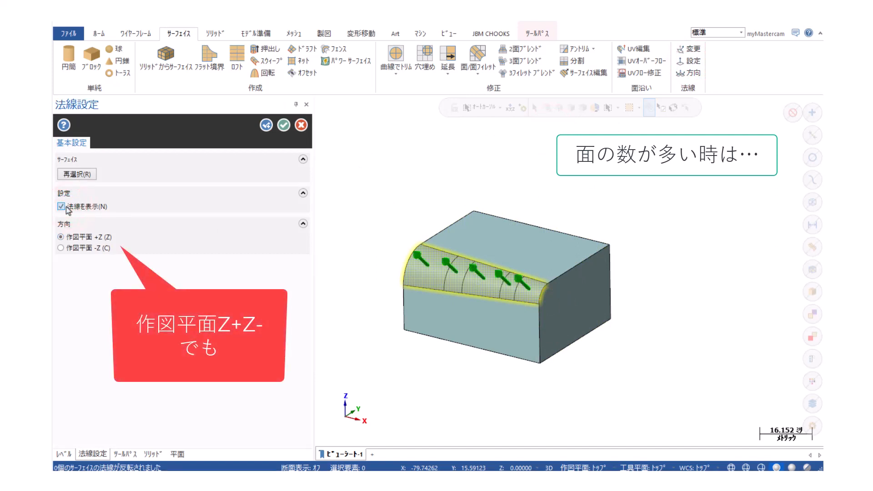
left_click(61, 248)
left_click(60, 238)
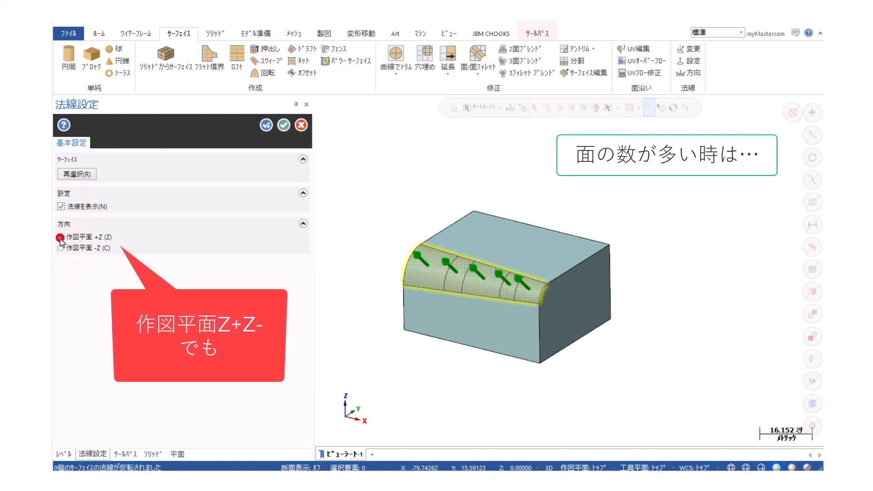
left_click(299, 125)
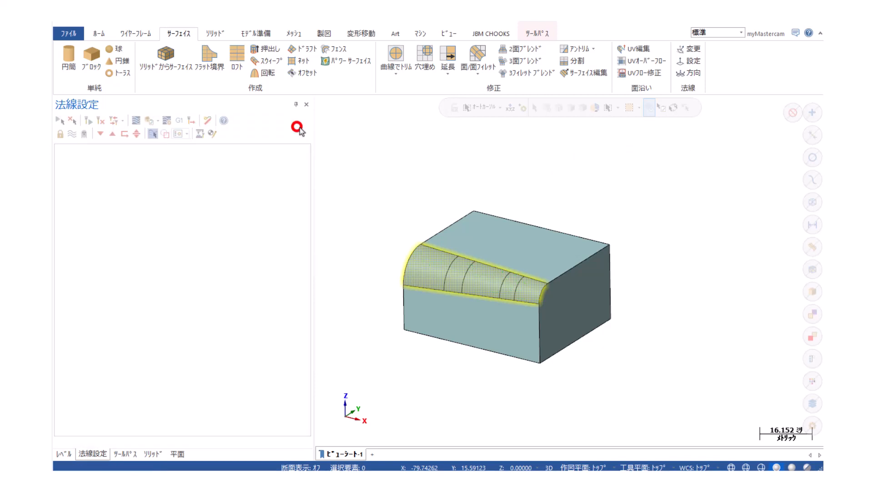
Try orienting the rounded edge surfaces' normals together, switching between direction 2 and direction 1
left_click(689, 72)
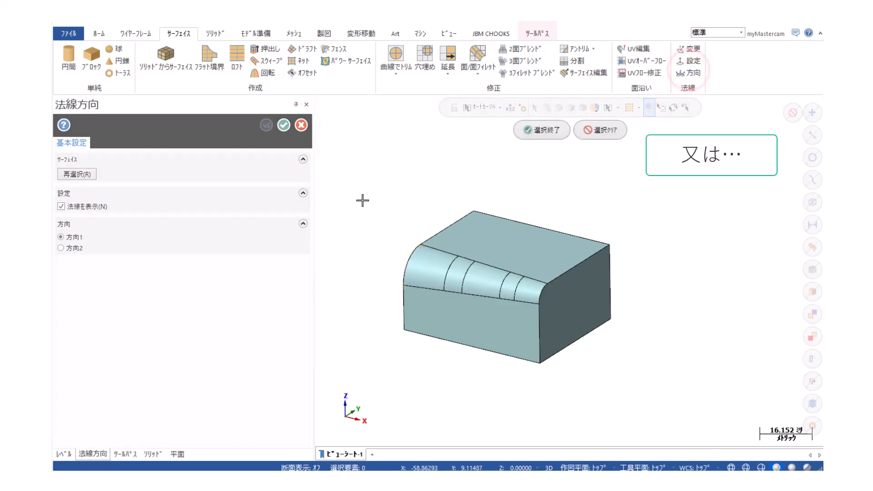
left_click_drag(352, 207, 559, 308)
left_click(550, 131)
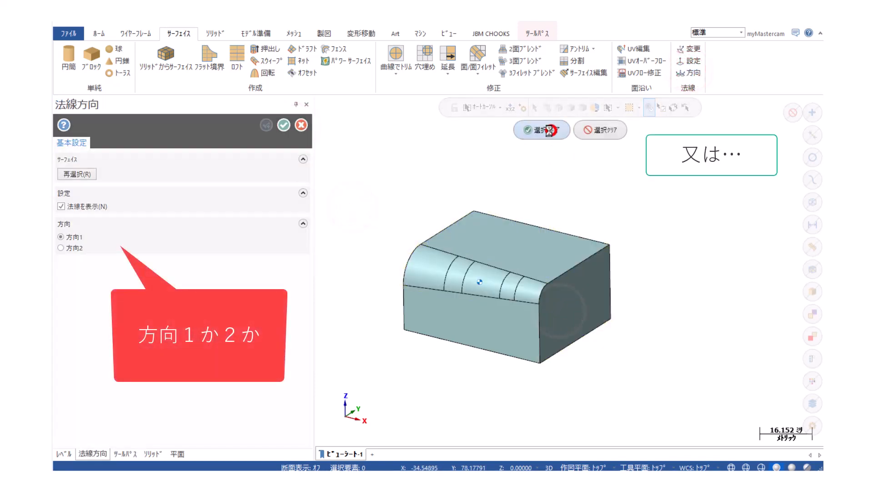
left_click(62, 248)
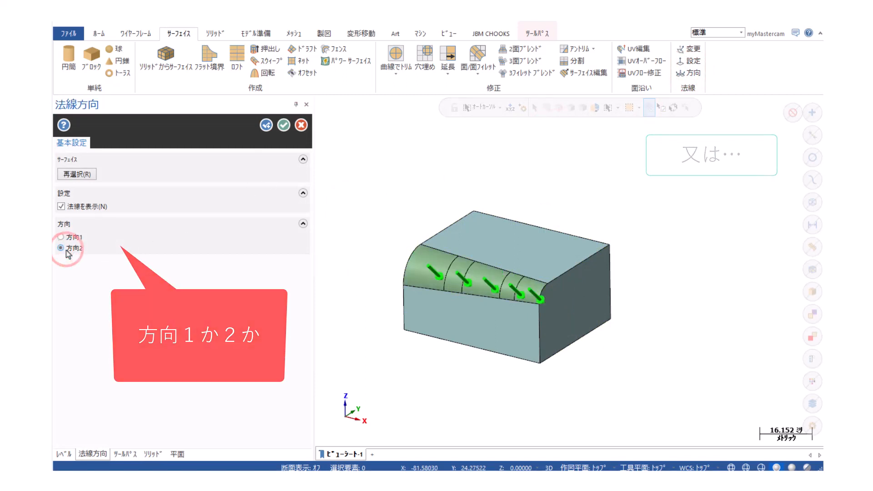
left_click(66, 237)
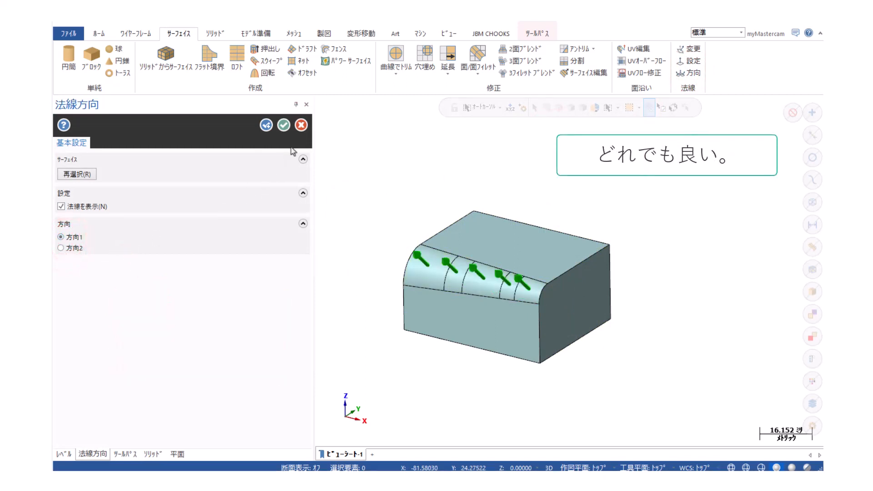
left_click(301, 127)
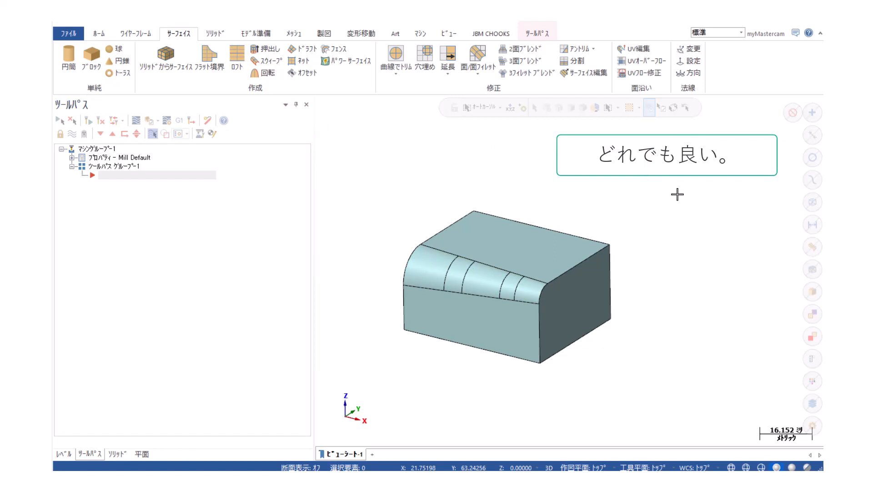
Start a flowline toolpath with the five rounded edge surfaces as drive surfaces
left_click(535, 34)
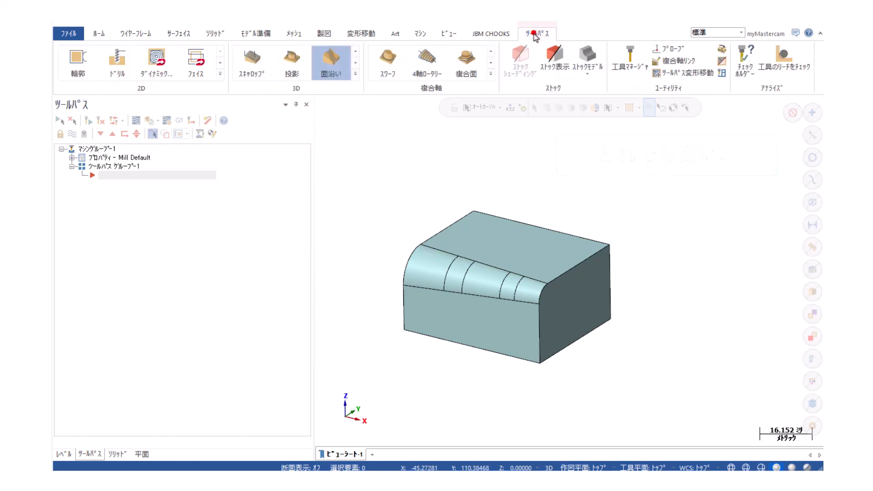
left_click(331, 61)
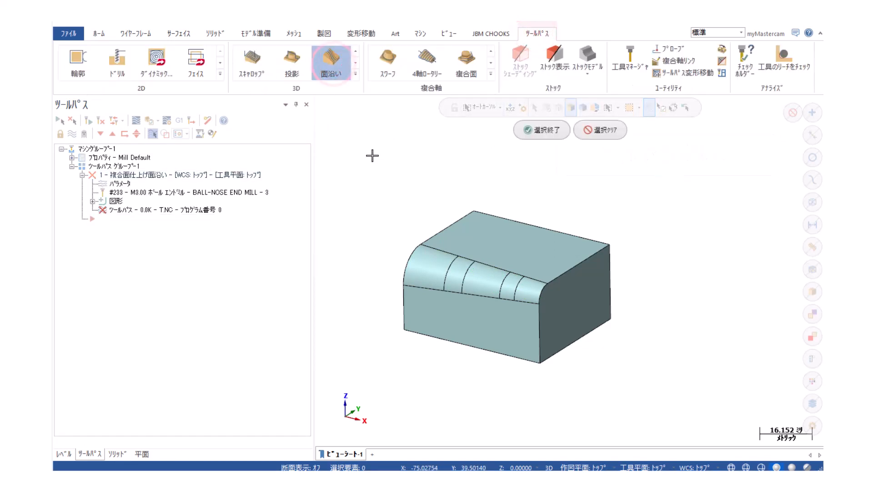
left_click_drag(365, 222, 560, 308)
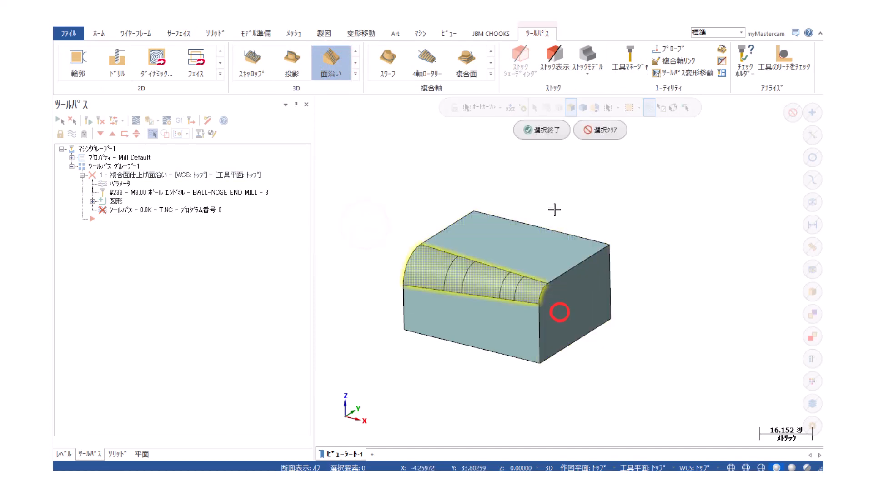
left_click(546, 131)
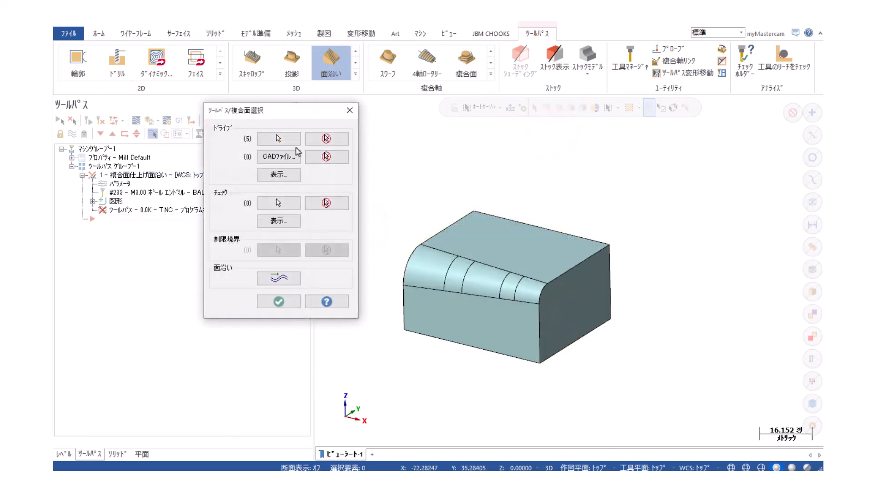
Flip the cutting direction and the step direction in the flow data, and accept the surface selection
left_click(276, 278)
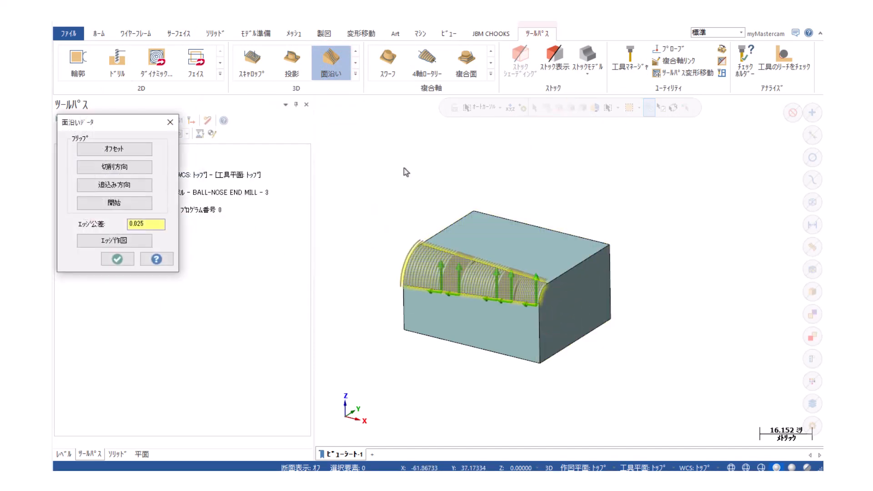
left_click(131, 172)
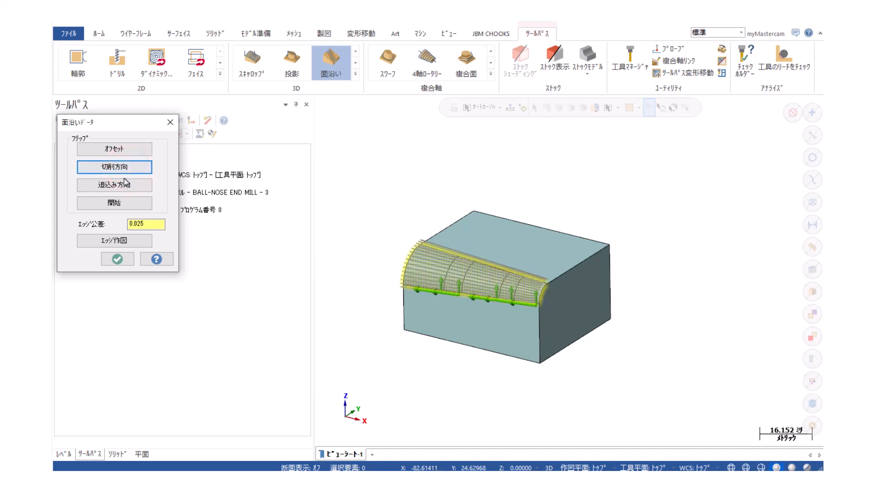
left_click(126, 183)
left_click(119, 259)
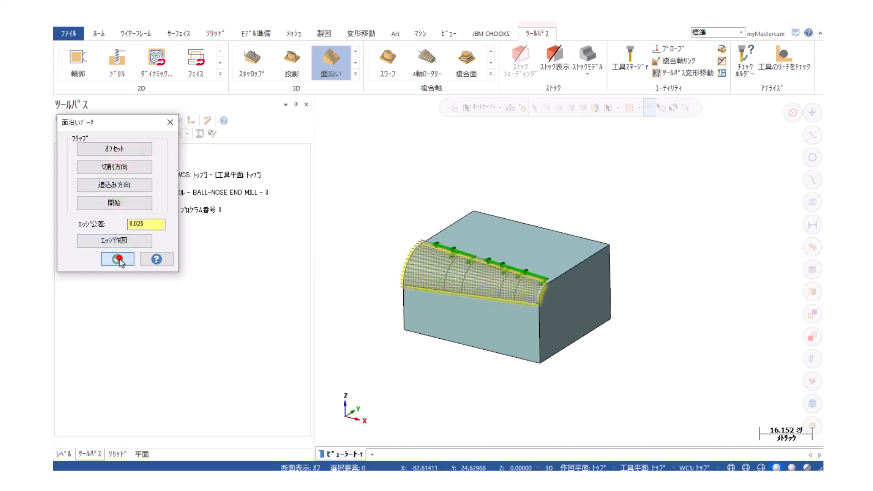
left_click(275, 300)
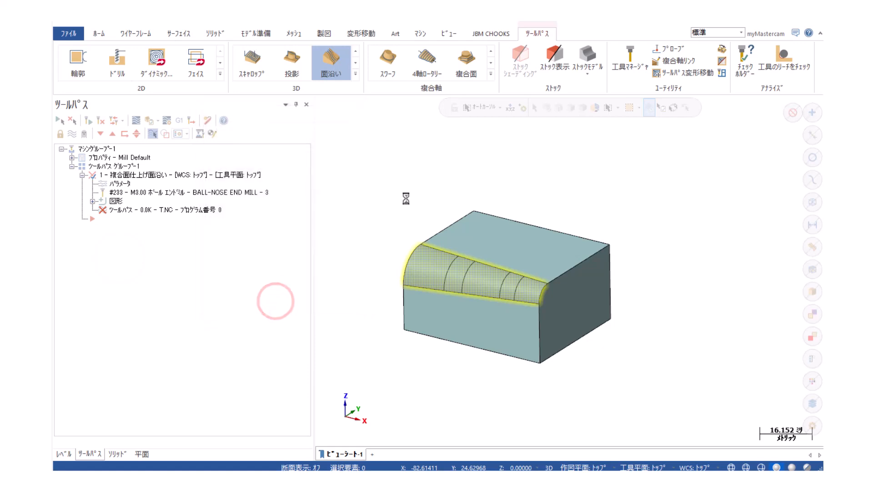
Set the flowline finishing step distance to 0.5 and the total tolerance to 0.01, and generate the toolpath
left_click(317, 58)
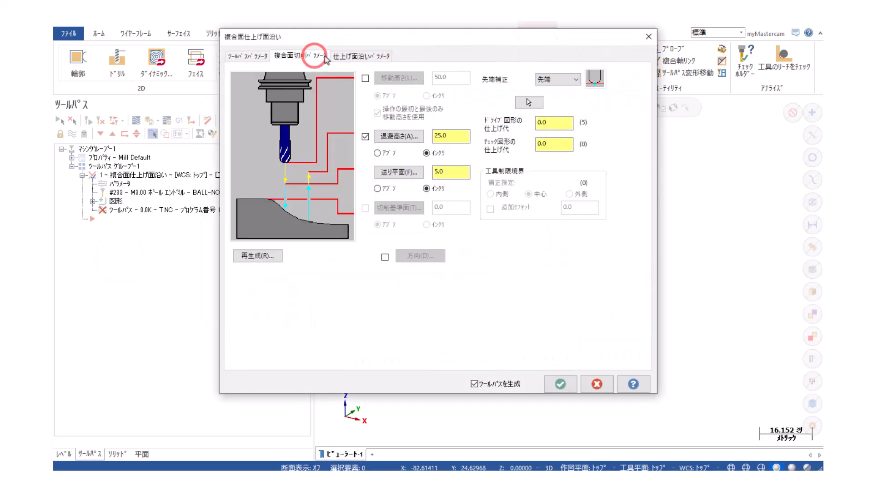
left_click(356, 56)
left_click(380, 92)
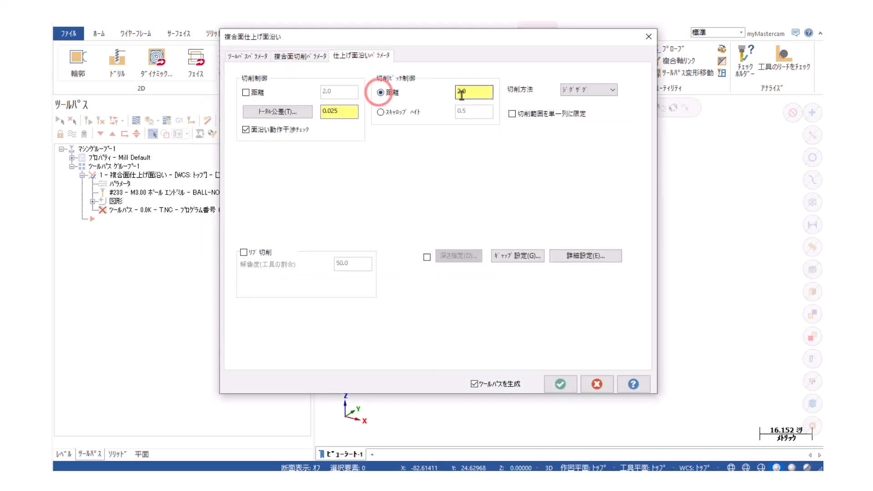
type("0.5")
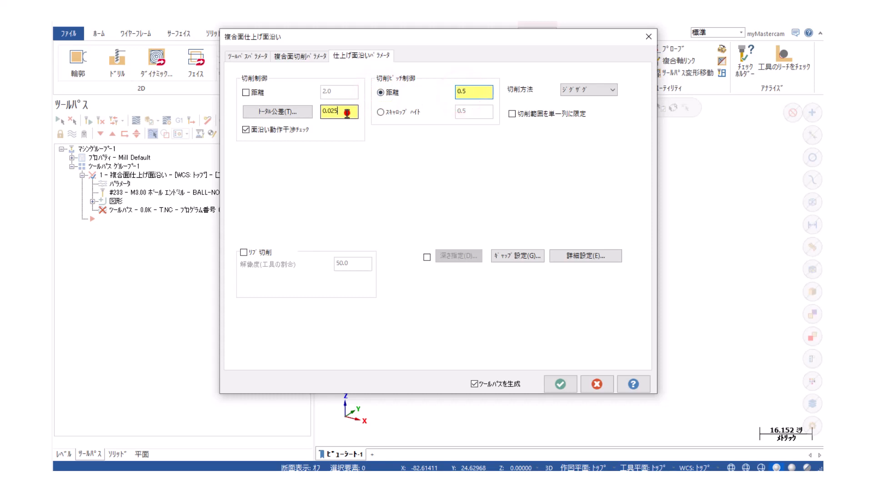
double_click(347, 113)
type("0.01")
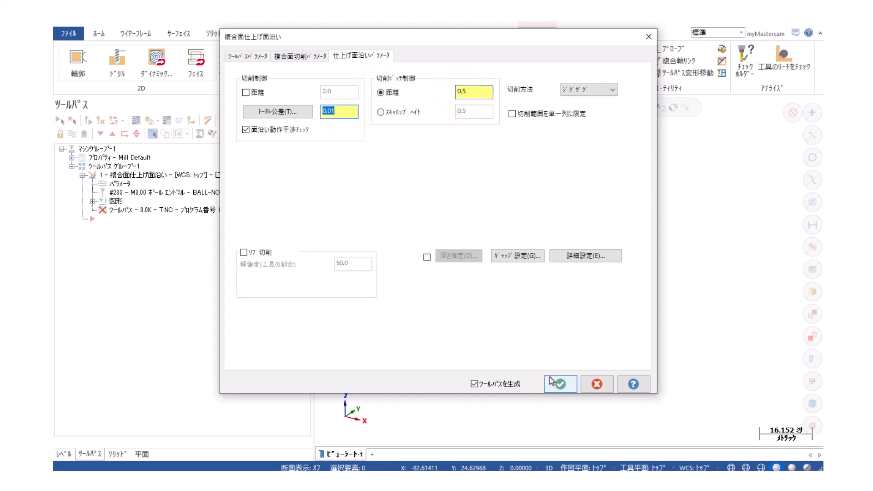
left_click(553, 382)
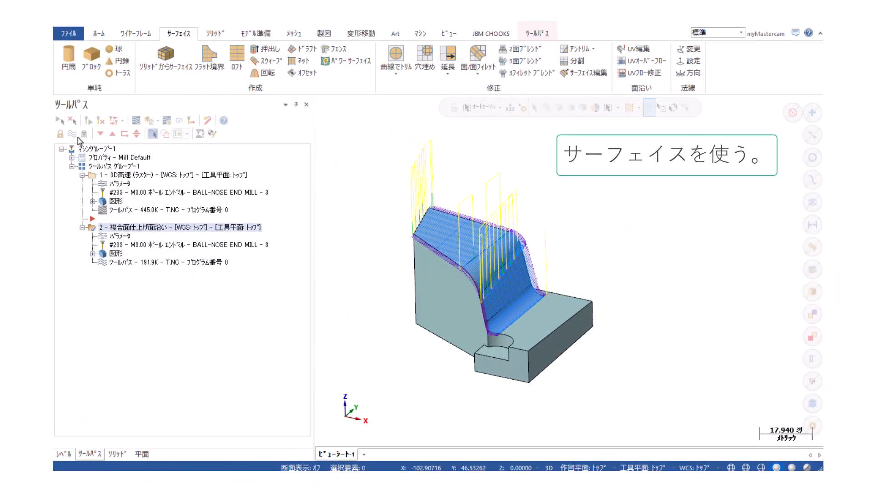
Hide the flowline toolpath display and create surfaces from the four connected sloped and rounded solid faces, keeping the original solid
left_click(71, 134)
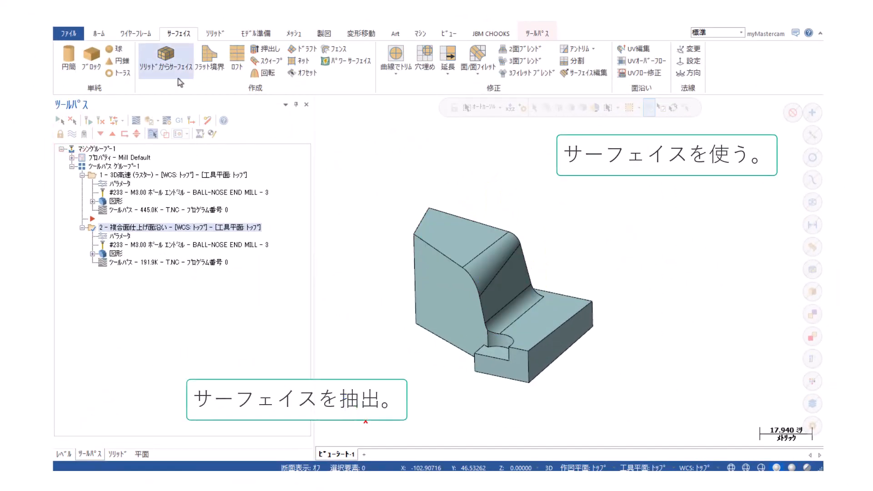
left_click(172, 63)
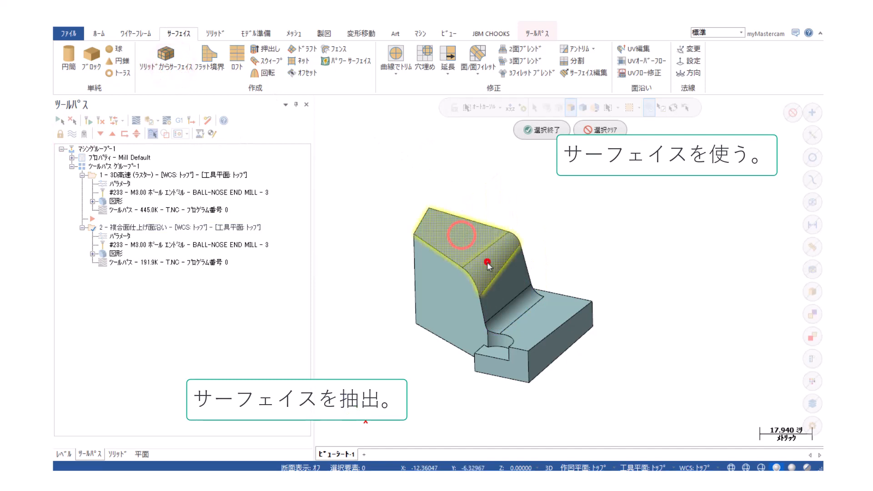
left_click(505, 291)
left_click(552, 131)
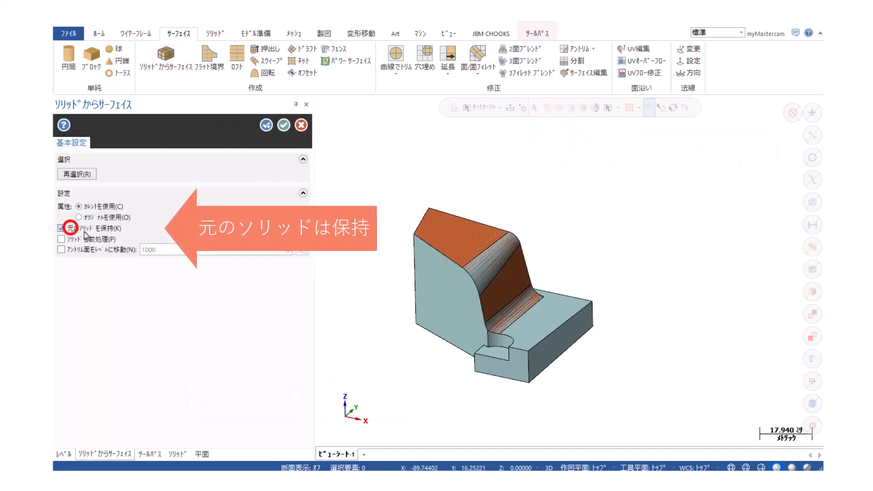
left_click(284, 124)
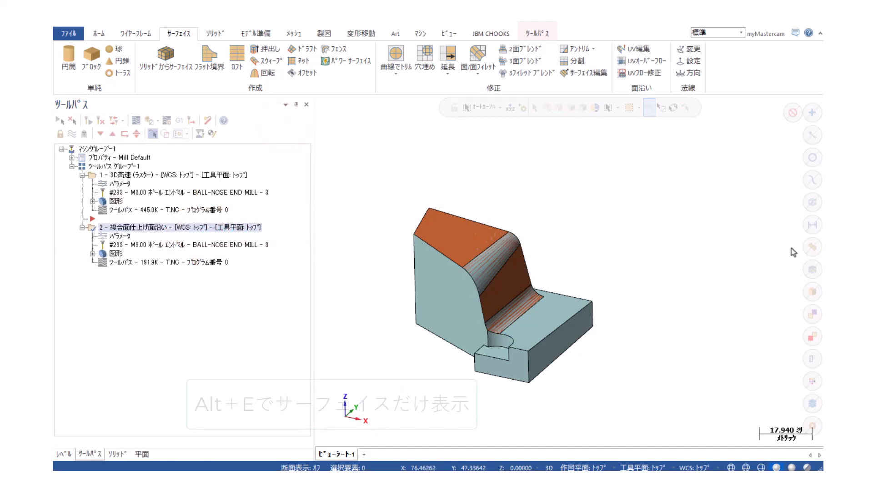
Isolate the extracted surfaces from the solid and create curves on all of their edges
left_click(809, 247)
key("alt+e")
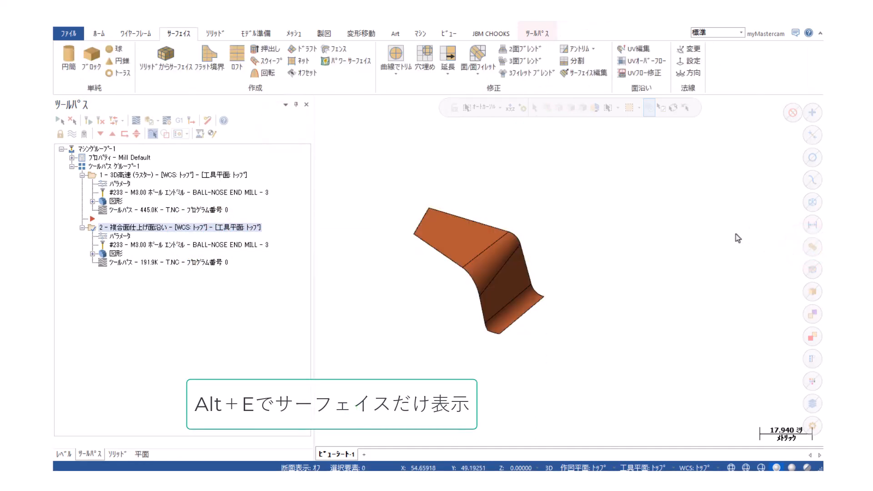
left_click(125, 32)
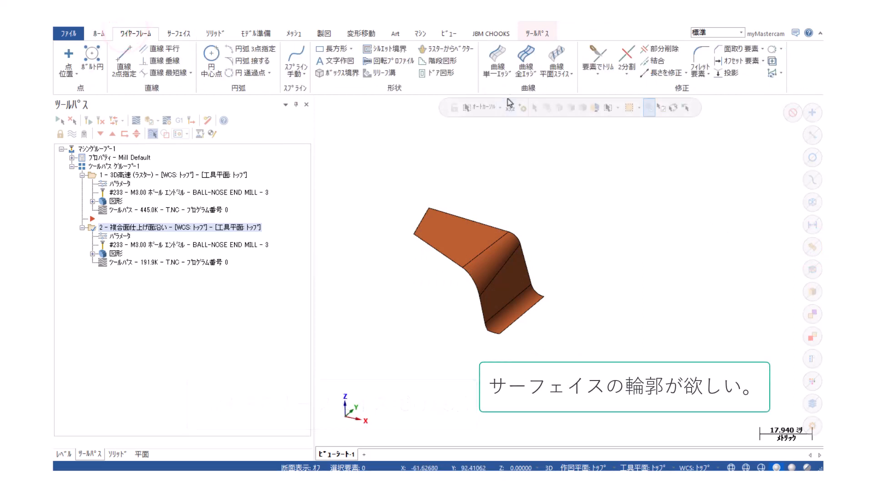
left_click(527, 62)
left_click_drag(391, 180, 607, 356)
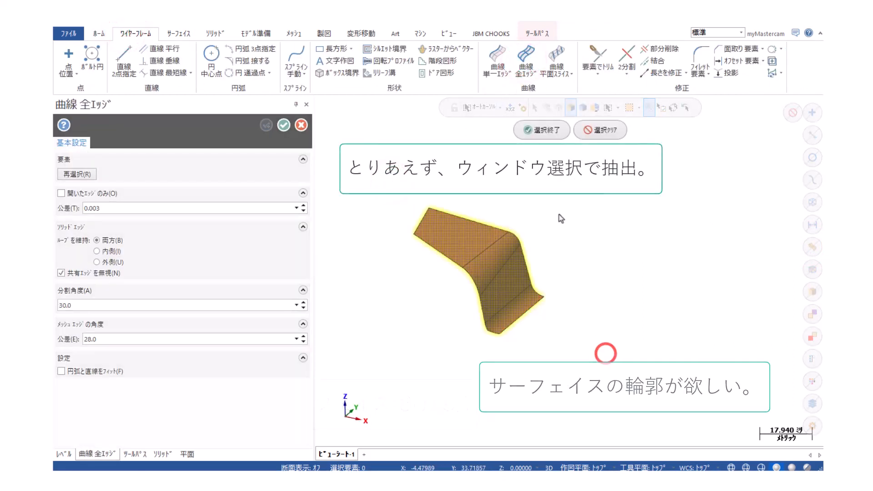
left_click(550, 131)
left_click(283, 127)
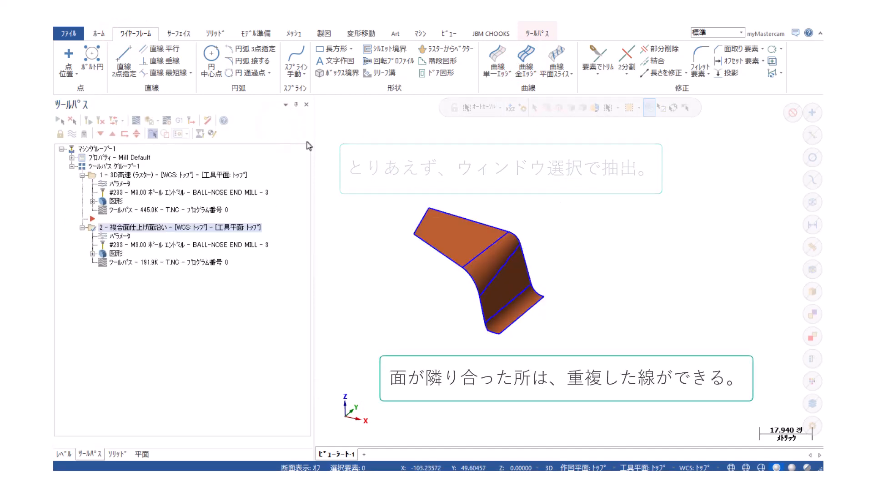
Delete the duplicate lines where neighbouring surfaces share an edge
left_click(99, 35)
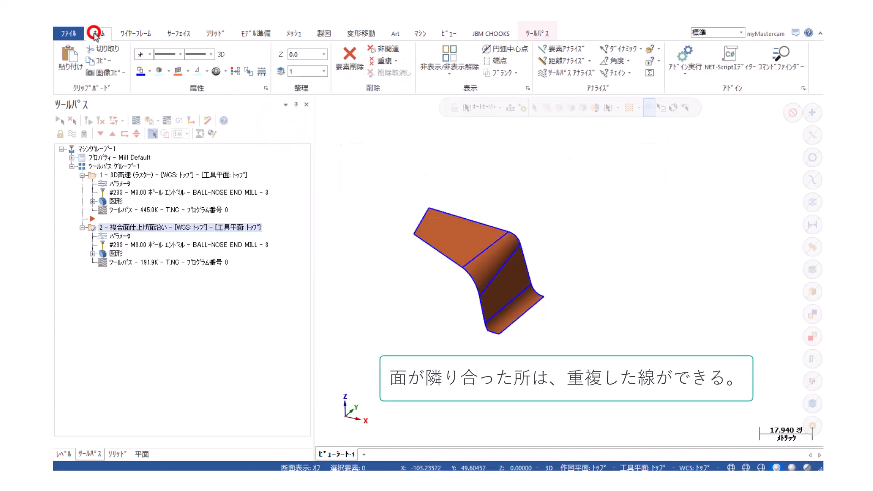
left_click(385, 61)
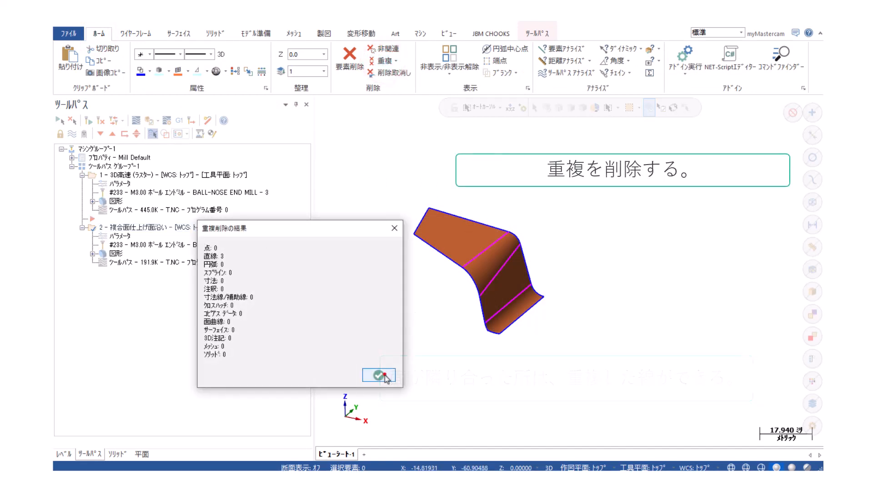
left_click(384, 375)
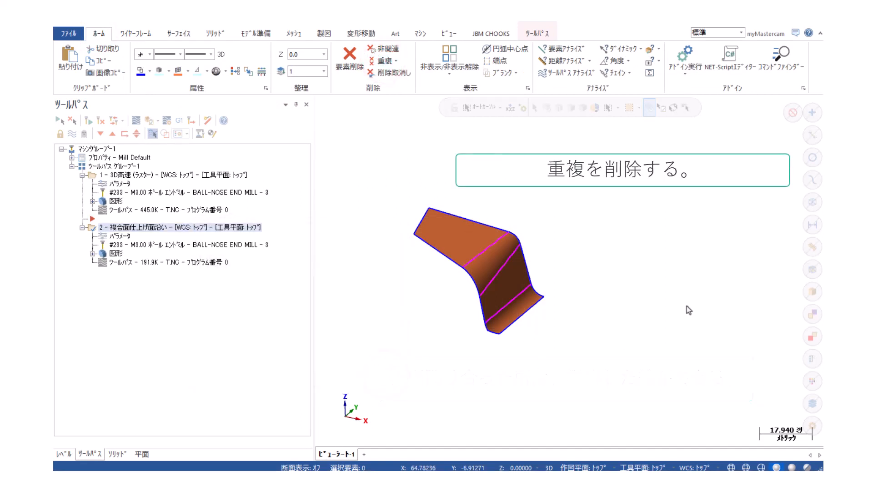
Examine the surfaces' UV lines in wireframe display and return to shaded display
left_click(731, 468)
scroll(453, 301, "up", 2)
scroll(445, 291, "up", 1)
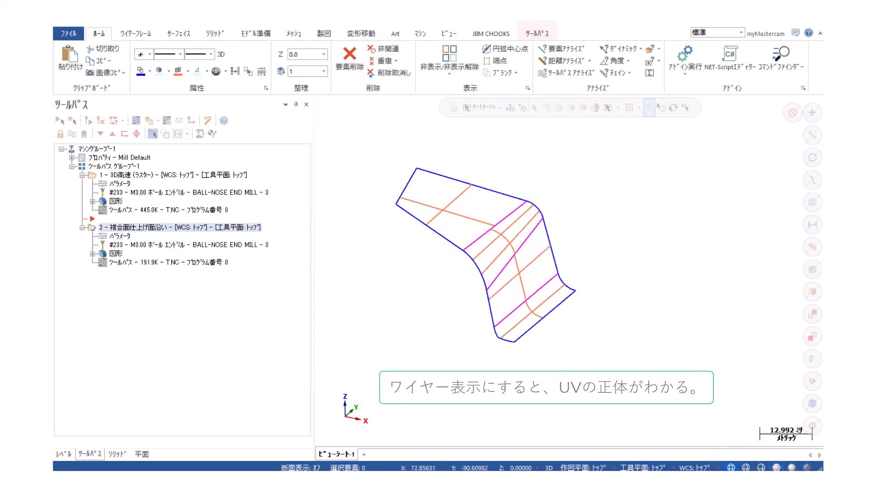
left_click(777, 467)
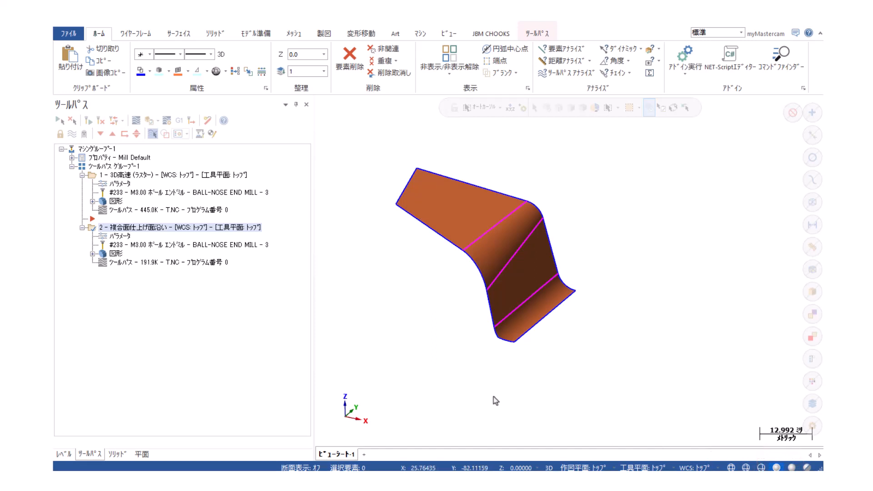
Modify the UV flow of the upper flat surface using boundary curves, chaining its four surrounding edges singly, and apply it
left_click(179, 34)
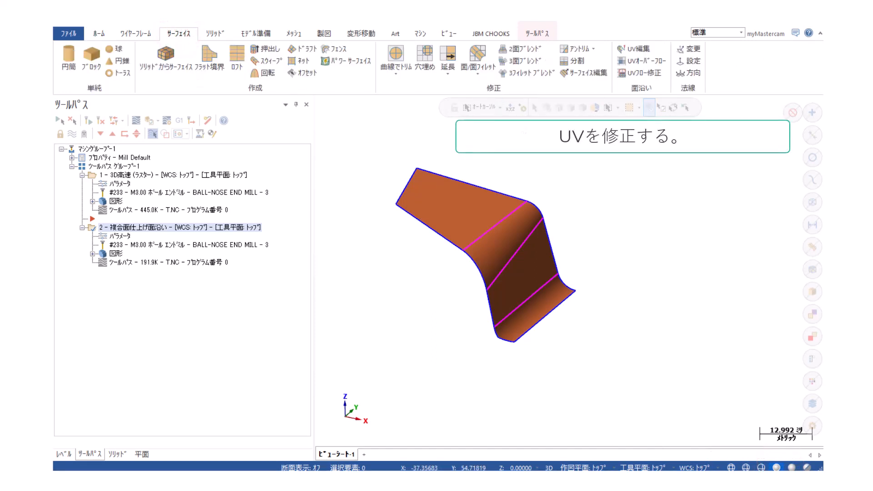
left_click(635, 74)
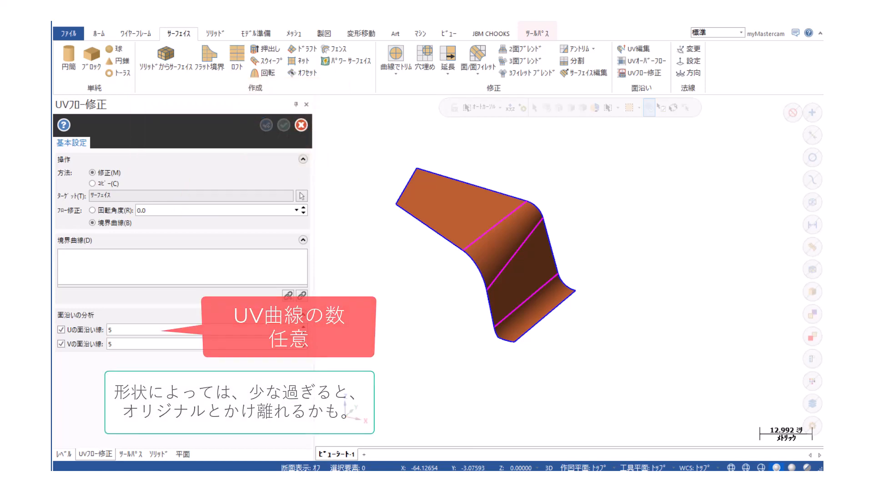
left_click(459, 219)
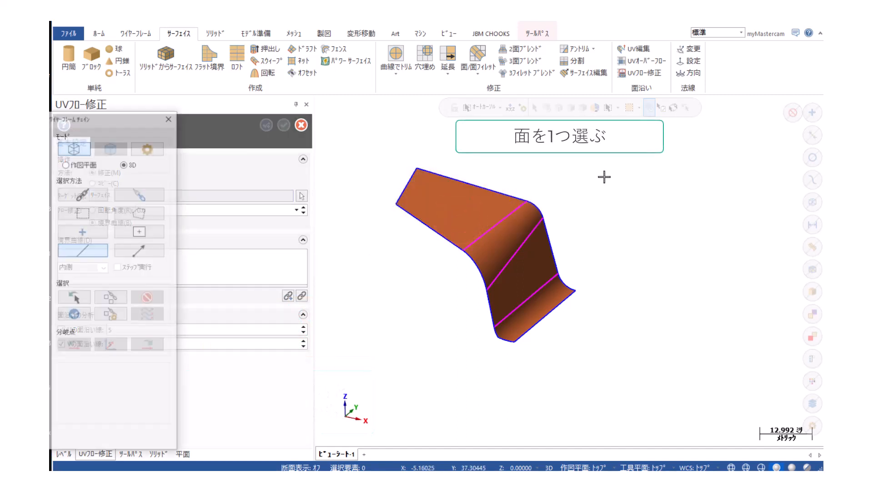
left_click_drag(115, 117, 281, 108)
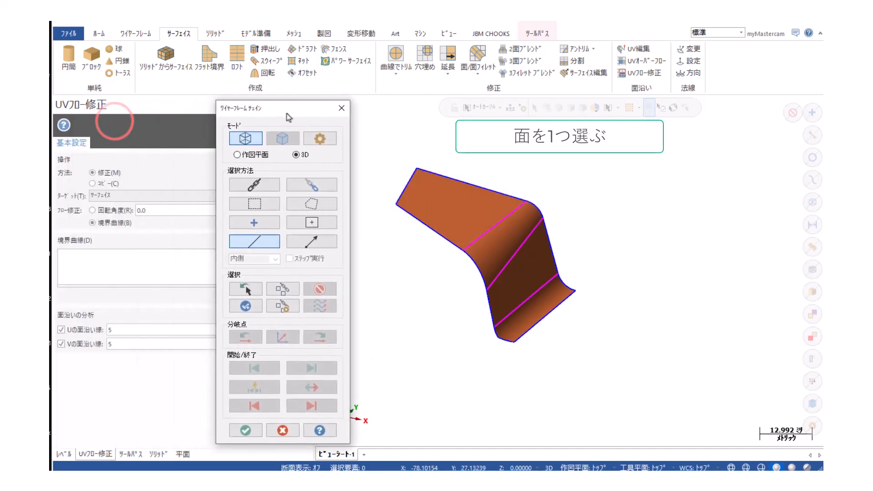
left_click(483, 182)
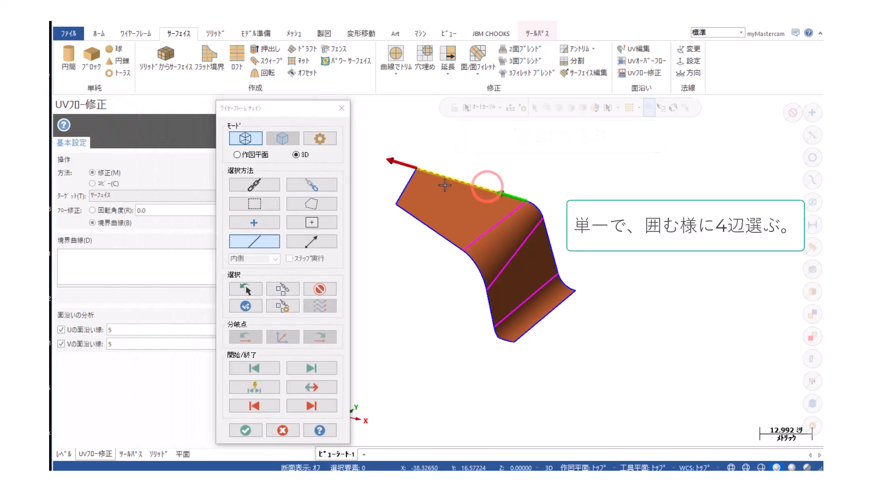
left_click(413, 177)
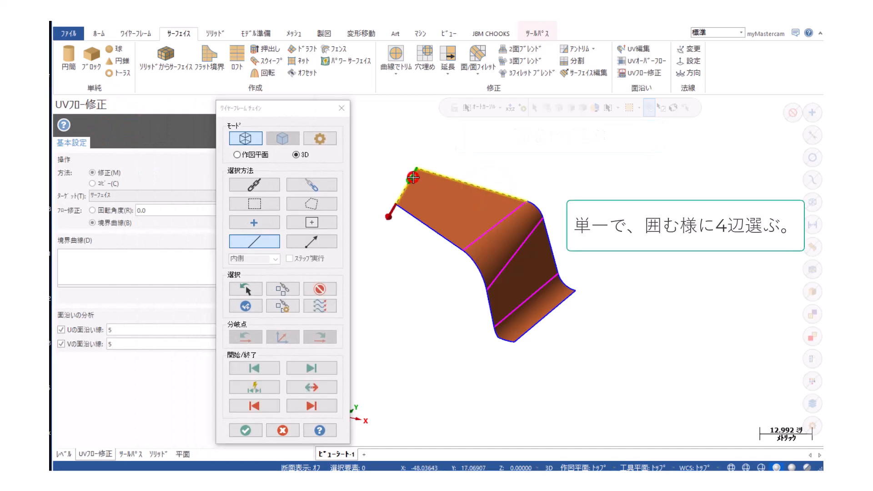
left_click(416, 212)
left_click(468, 240)
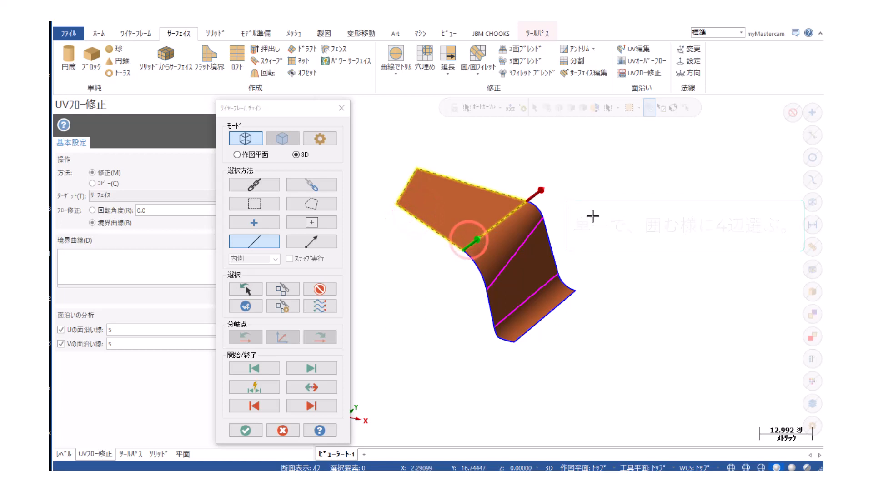
left_click(246, 430)
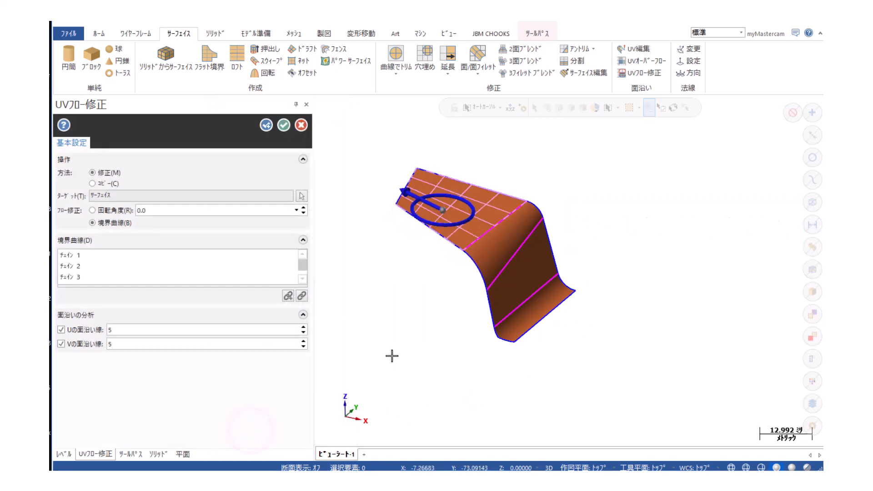
left_click(267, 126)
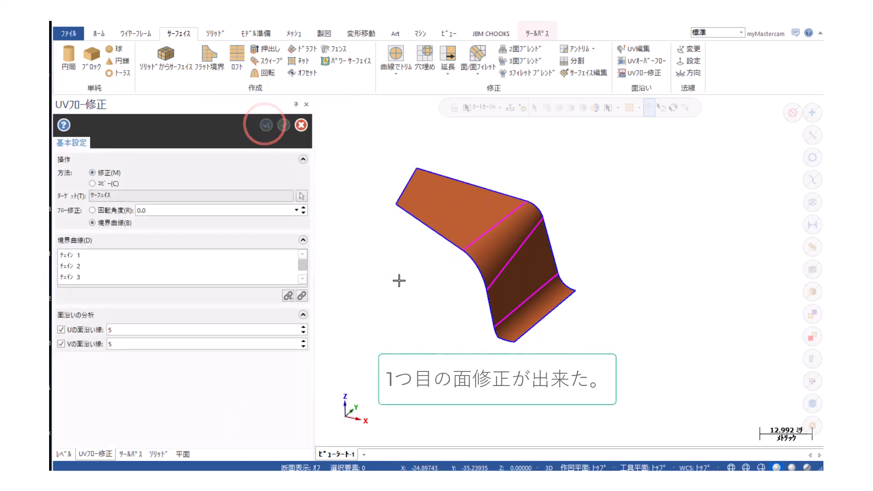
Correct the UV flow of the upper rounded surface by chaining its four edges as boundaries, and apply it
left_click(485, 258)
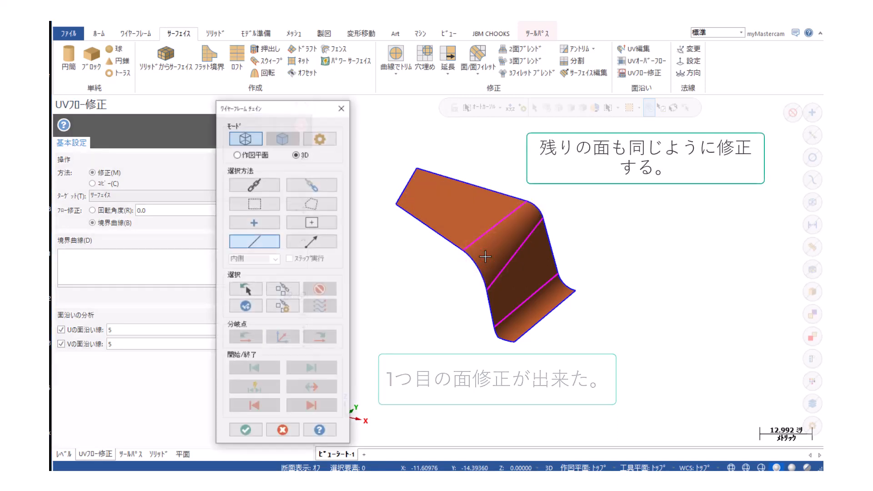
left_click(506, 216)
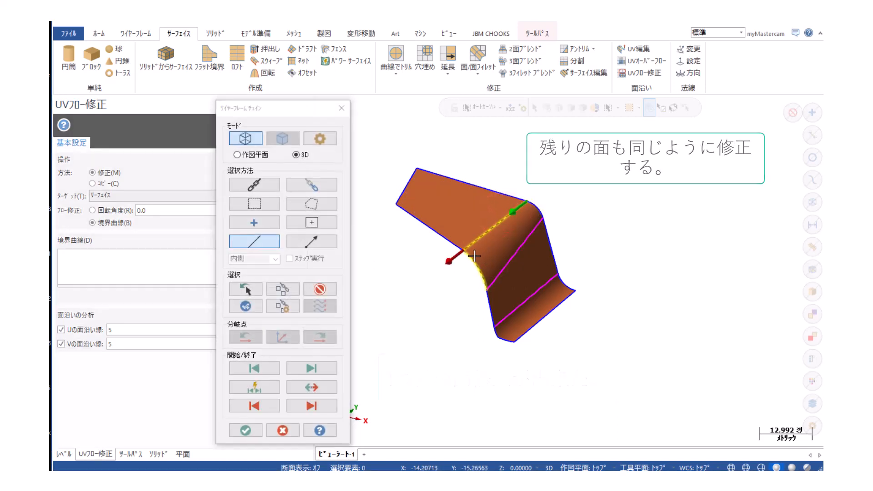
left_click(475, 256)
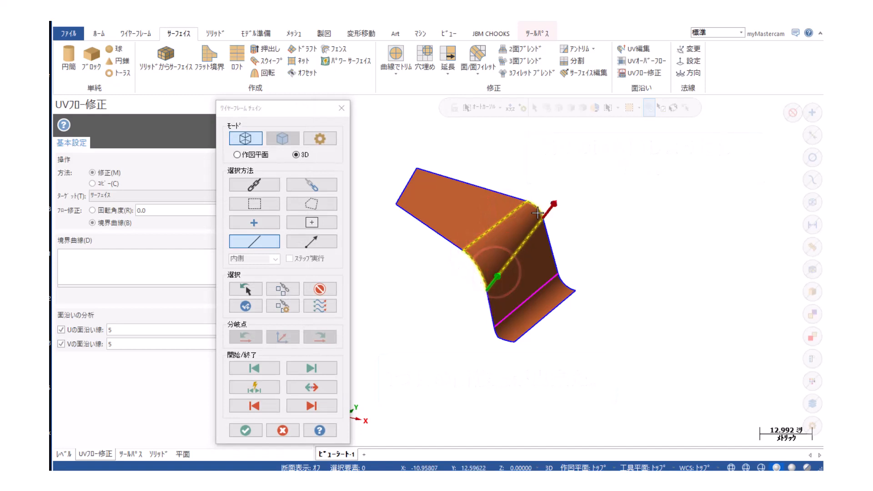
left_click(245, 430)
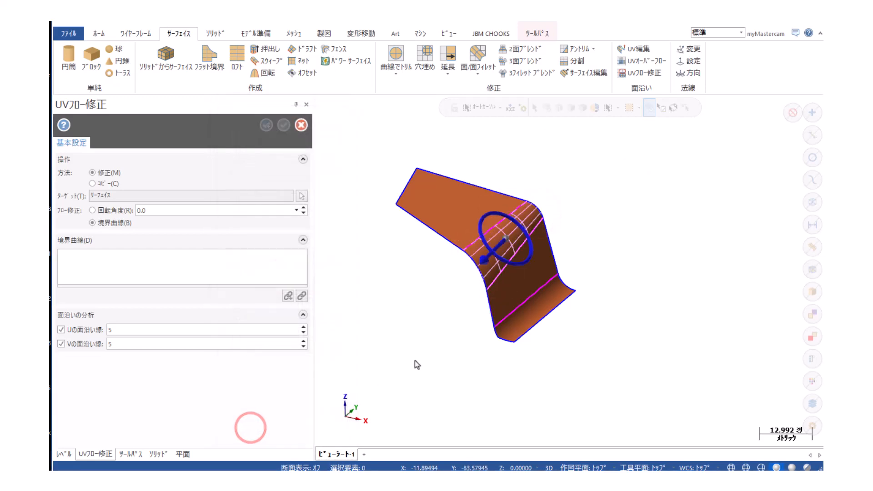
left_click(266, 125)
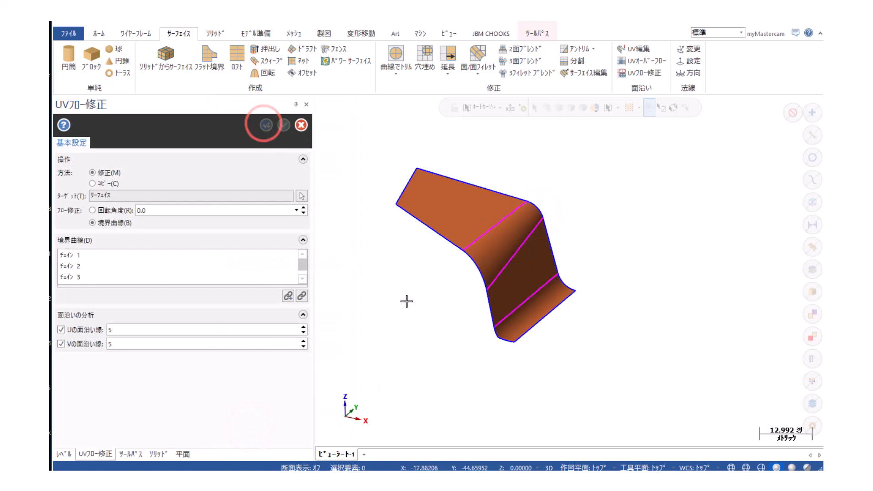
Correct the UV flow of the steep flat surface by chaining its four edges as boundaries, and apply it
left_click(525, 284)
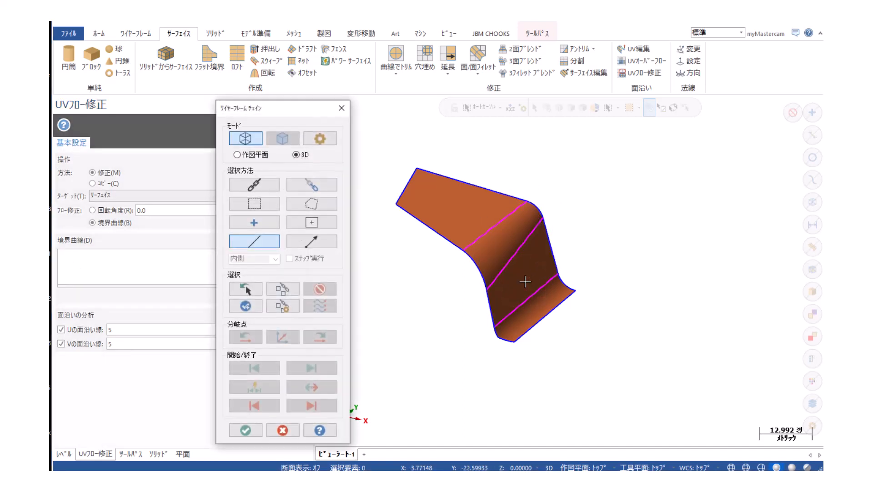
left_click(532, 233)
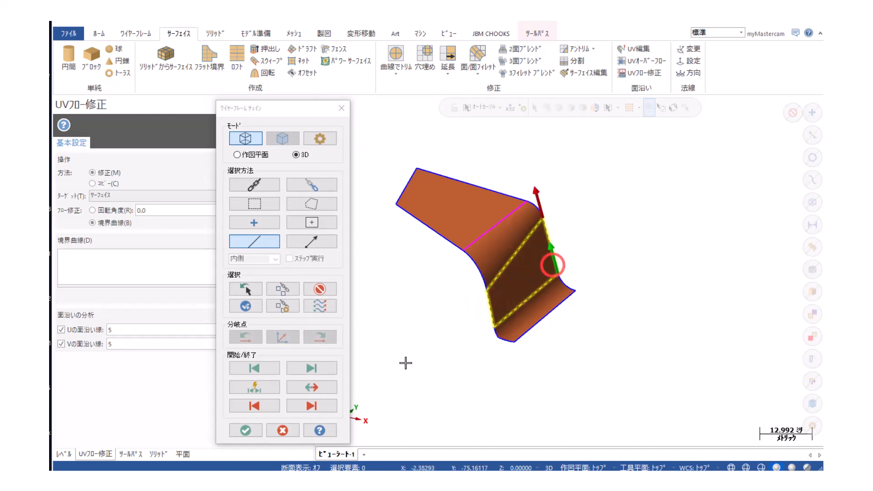
left_click(248, 431)
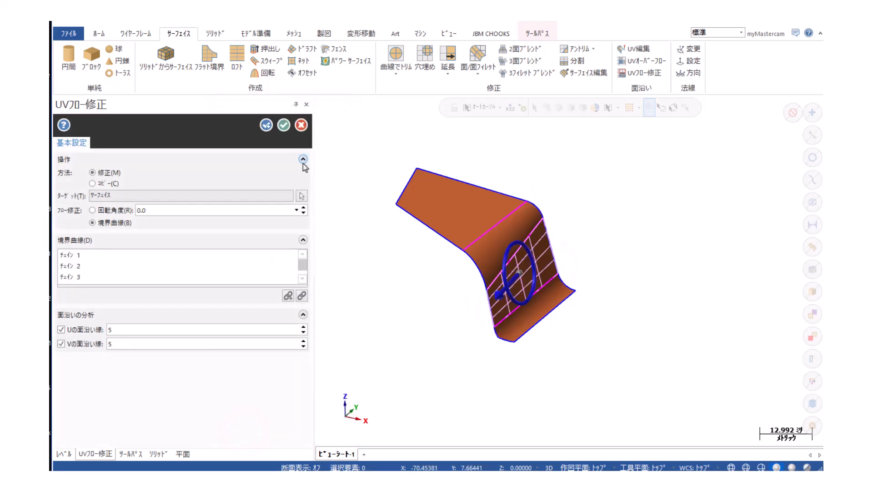
left_click(266, 126)
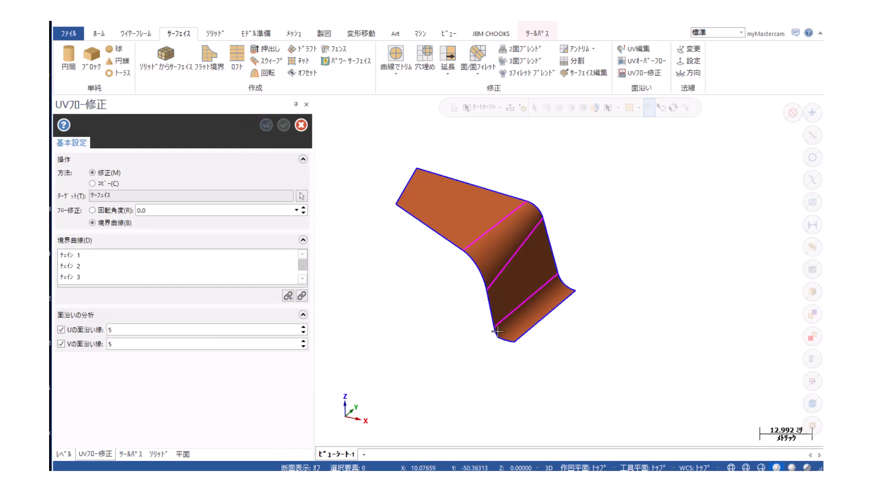
Start correcting the lower rounded surface's UV flow by partially chaining the segmented edge at its near end as the first boundary
left_click(515, 326)
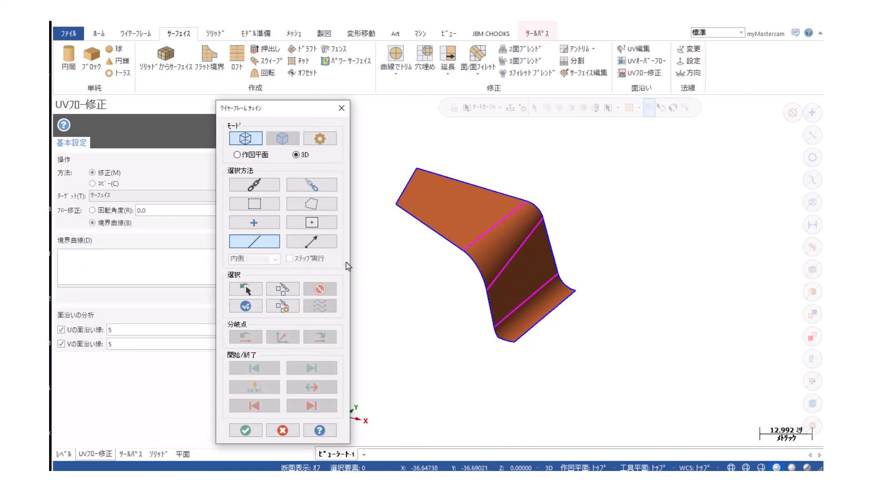
left_click(312, 184)
scroll(524, 346, "up", 5)
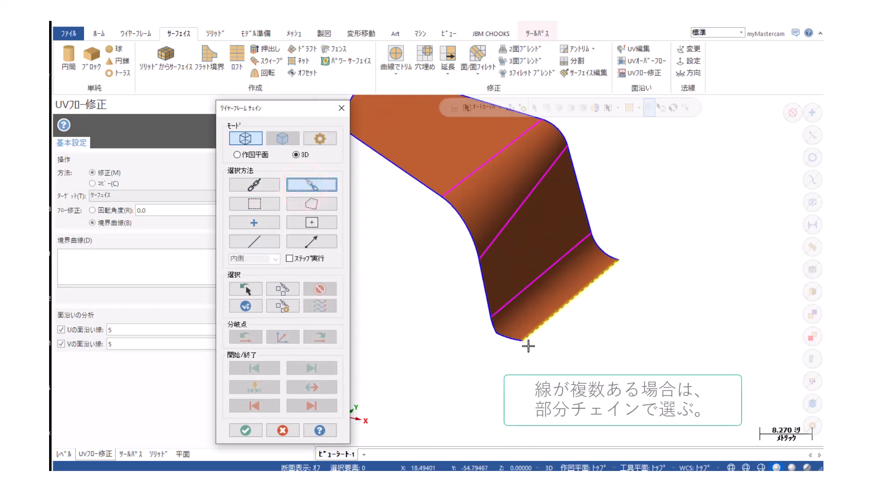
left_click(473, 307)
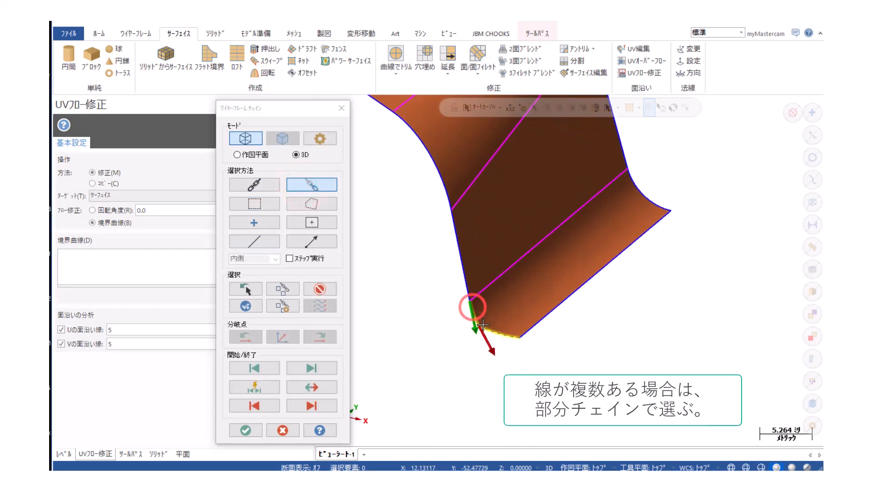
left_click(501, 335)
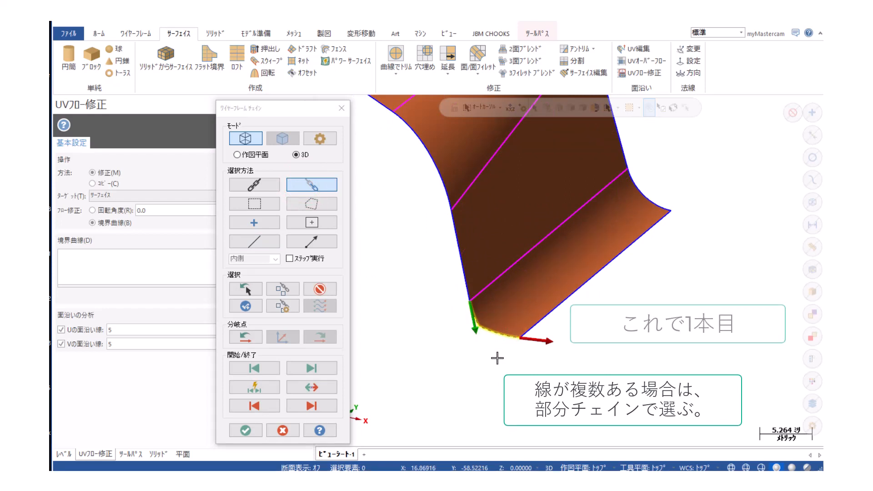
left_click(247, 309)
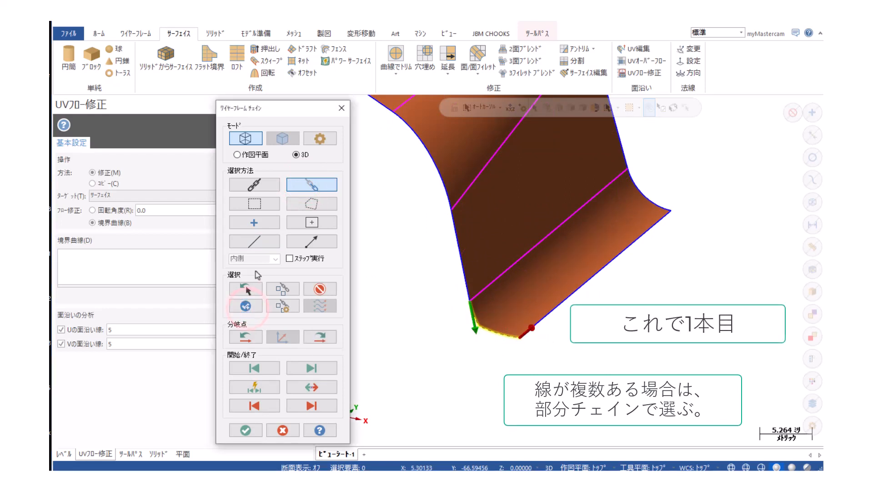
Chain the lower rounded surface's remaining three edges singly as boundaries and finish the UV flow correction
left_click(254, 242)
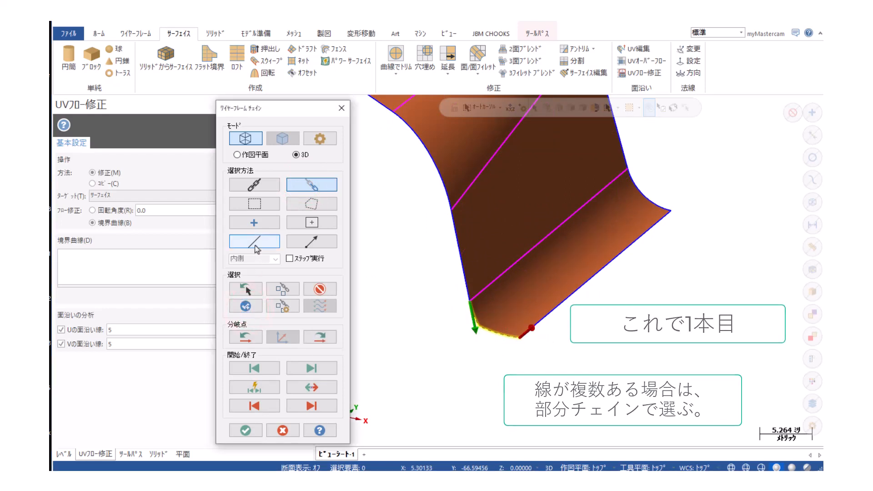
left_click(538, 325)
left_click(654, 209)
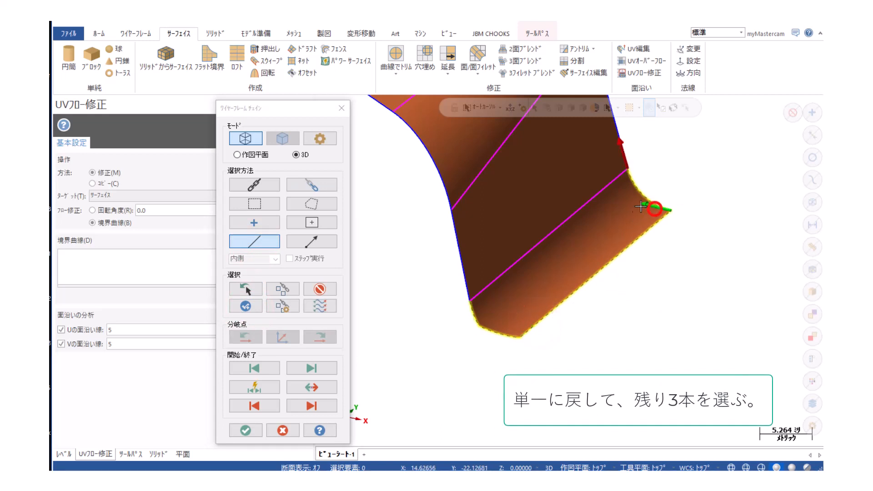
left_click(617, 182)
left_click(248, 430)
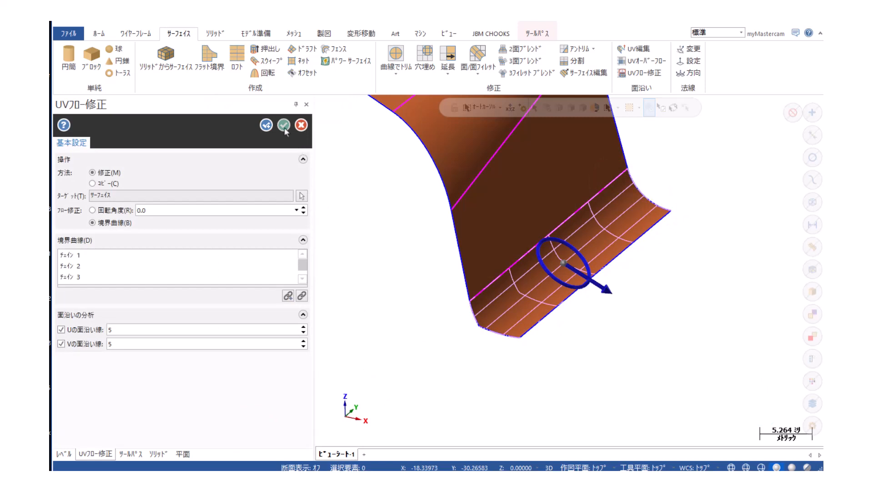
left_click(284, 125)
scroll(543, 380, "down", 3)
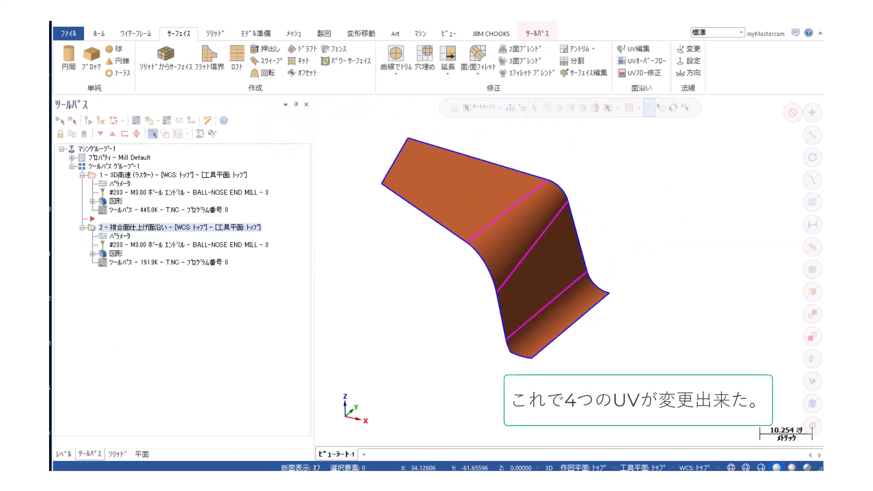
Reselect the four corrected surfaces as drive geometry for the flowline finishing operation, clearing its previous drive selection
left_click(113, 253)
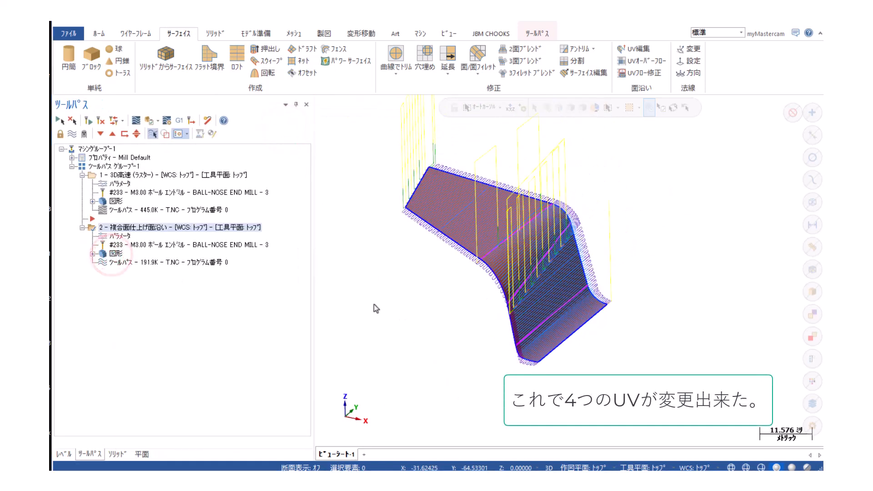
left_click(326, 138)
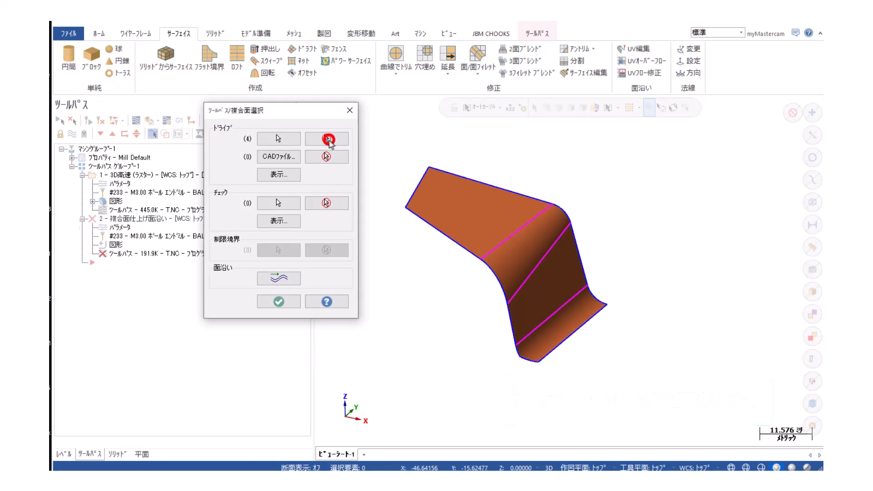
left_click(291, 141)
left_click_drag(354, 140, 642, 378)
left_click(544, 127)
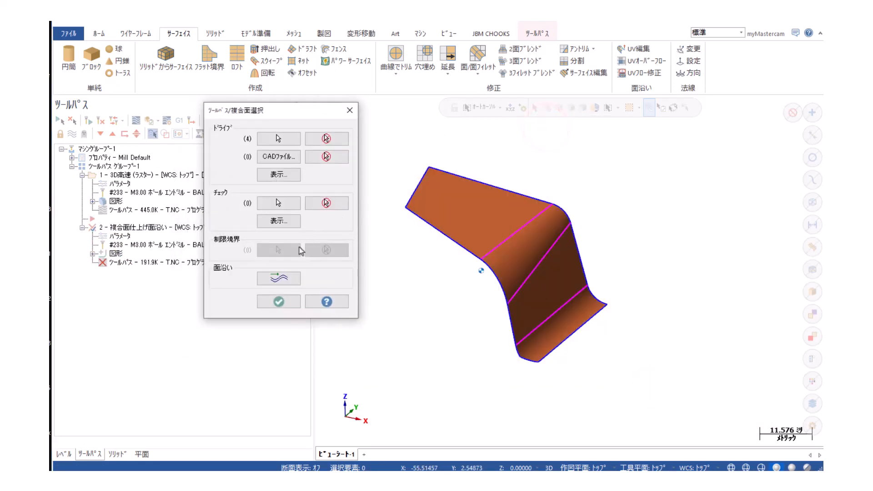
Flip the flowline operation's step direction, accept the flow data and geometry, and regenerate the toolpath
left_click(282, 283)
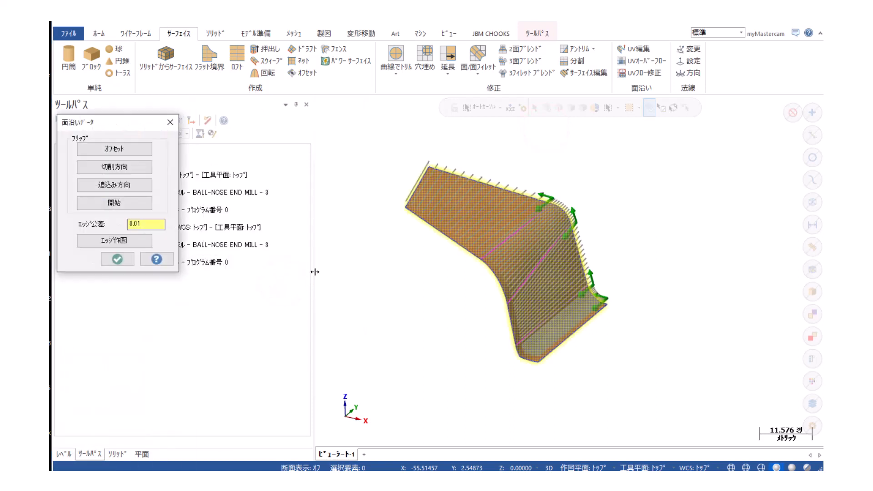
left_click(138, 188)
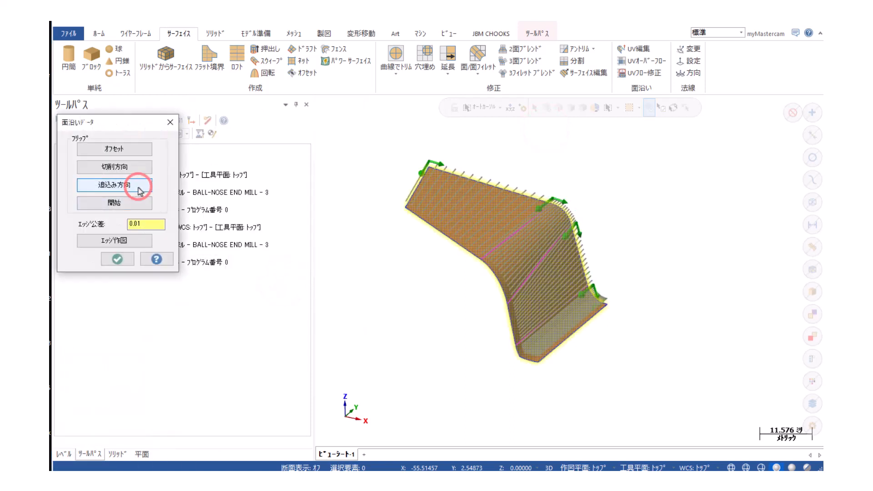
left_click(117, 259)
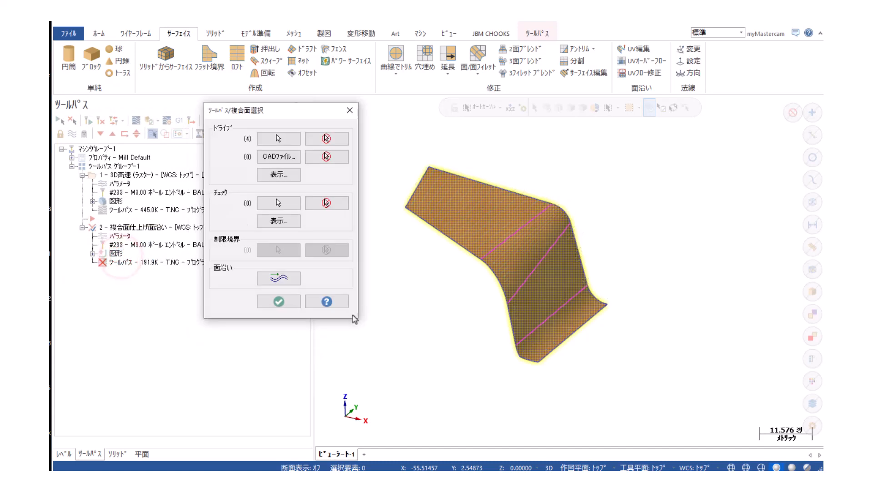
left_click(286, 302)
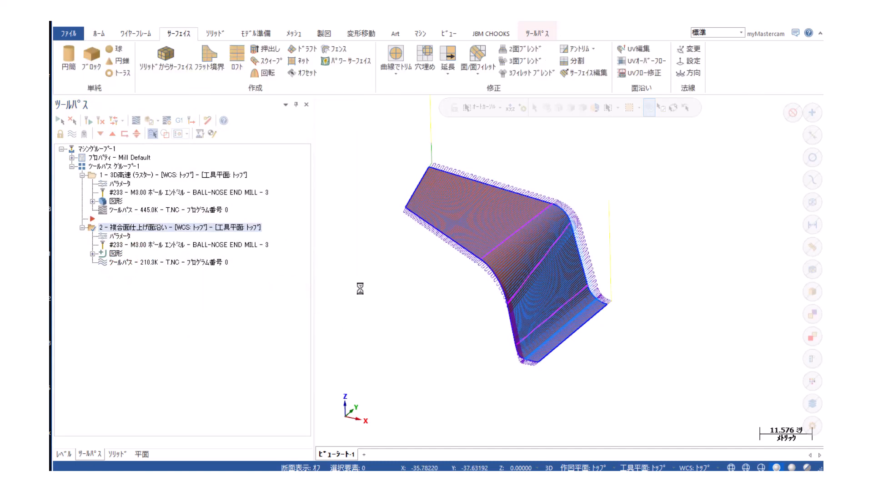
Unhide the solid model and isolate it from the surfaces and boundary curves to inspect the regenerated flowline toolpath
key("alt+e")
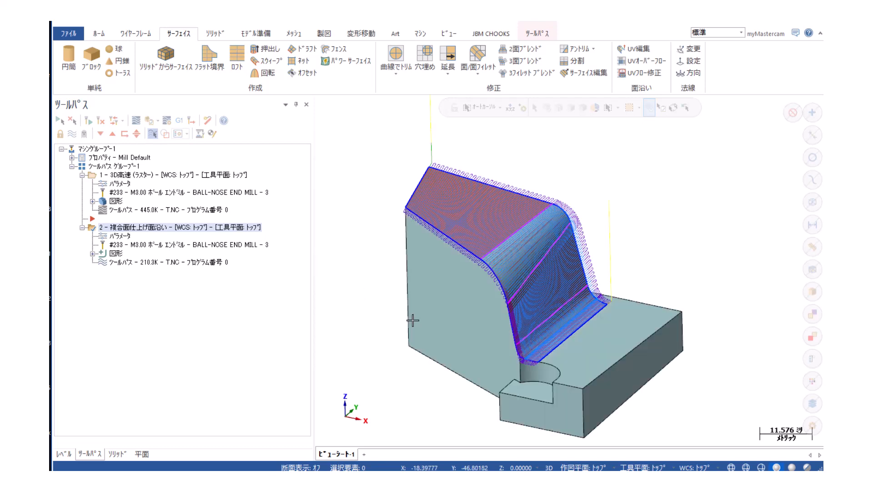
left_click(433, 327)
key("alt+e")
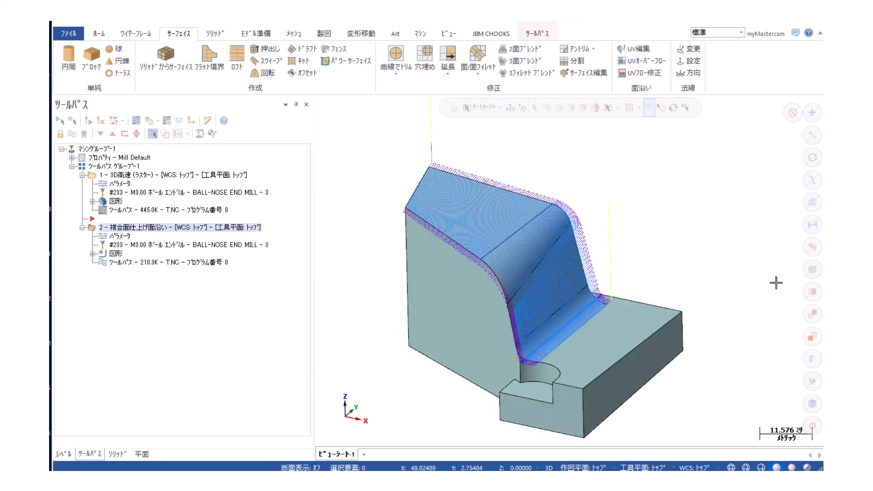
mouse_move(751, 318)
middle_mouse_down()
mouse_move(725, 256)
mouse_move(689, 253)
mouse_move(747, 256)
middle_mouse_up()
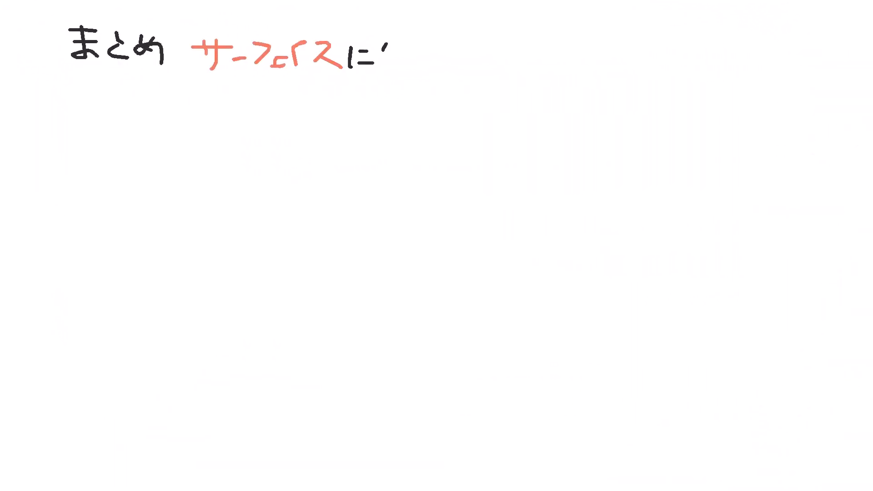